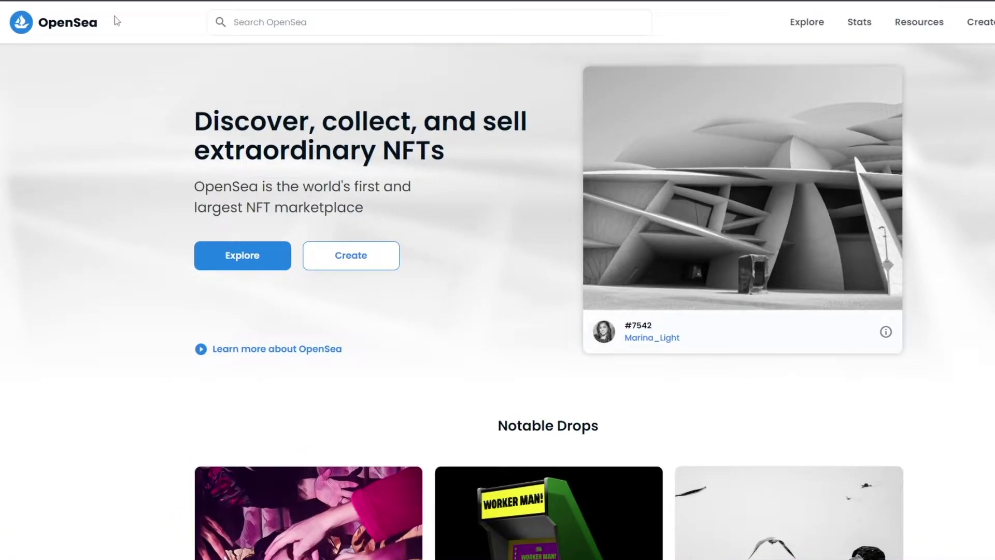
Step: Open the wallet panel, expand the full list of wallet providers and choose MetaMask
scroll(382, 211, "down", 5)
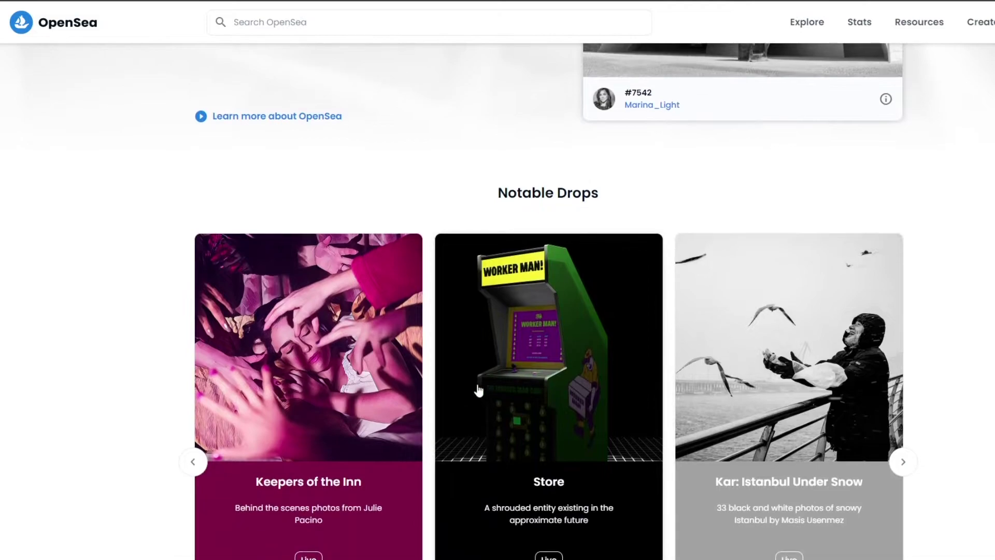
scroll(655, 289, "down", 3)
scroll(657, 289, "up", 8)
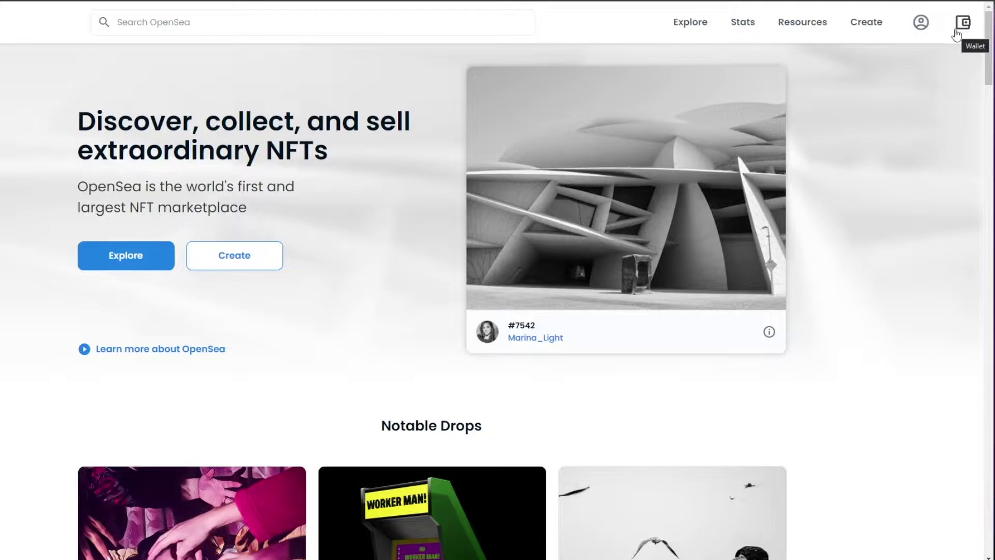
left_click(958, 31)
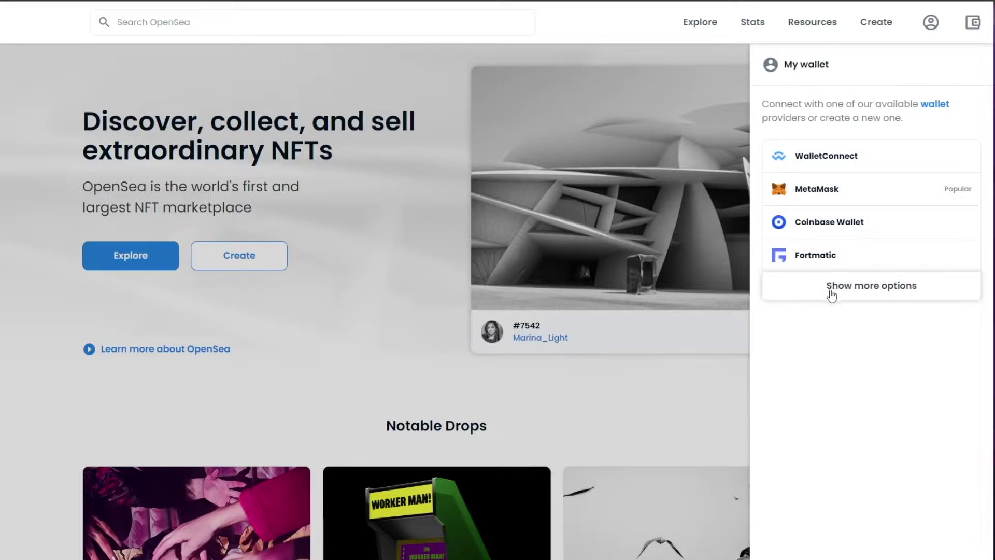
left_click(862, 291)
scroll(847, 272, "down", 1)
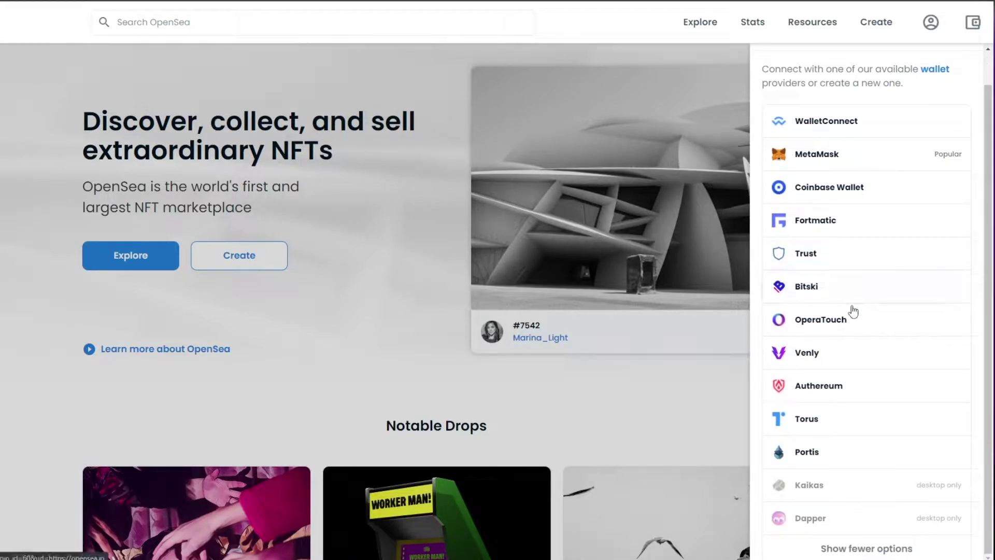
scroll(861, 522, "up", 1)
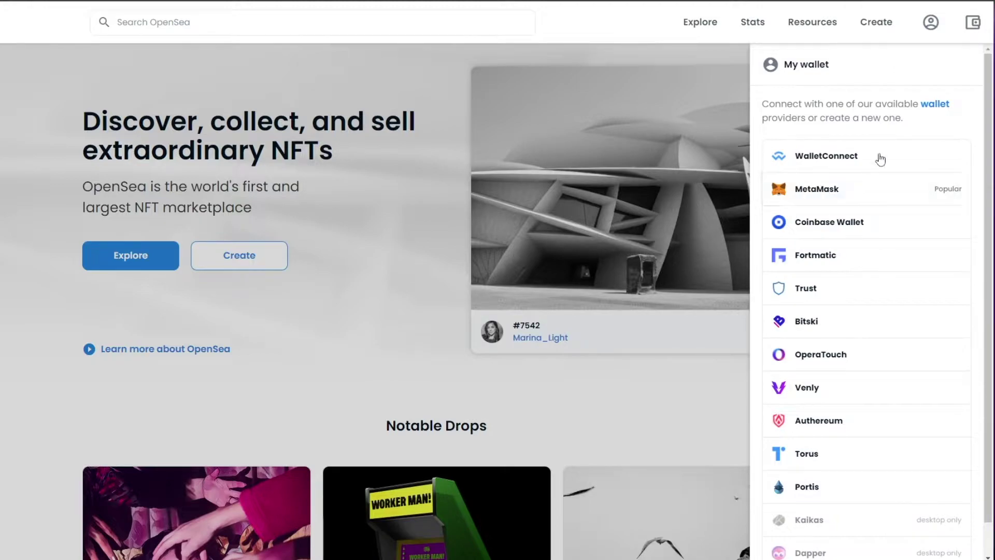
left_click(831, 196)
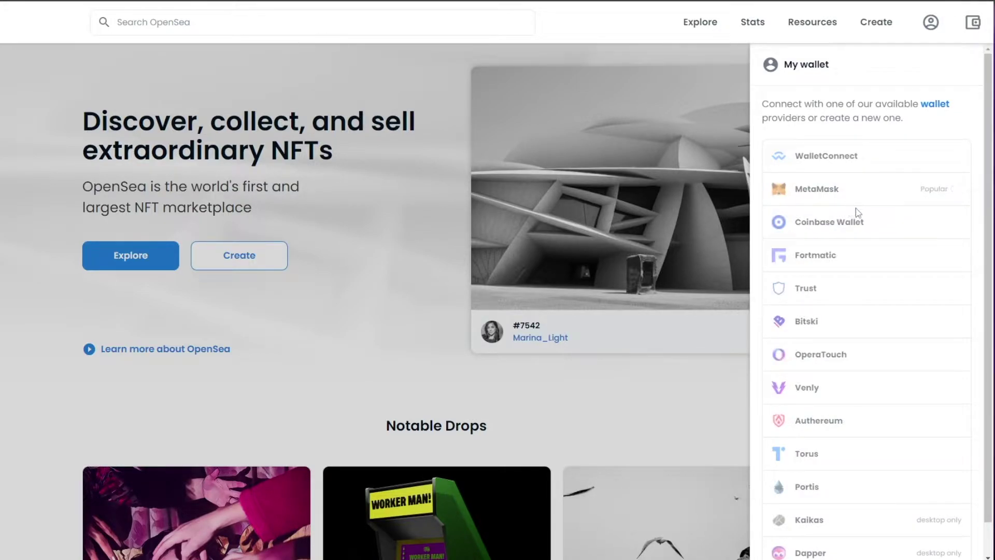
Step: Look through the MetaMask website from the home section to the footer, opening and dismissing the newsletter sign-up form
left_click(803, 19)
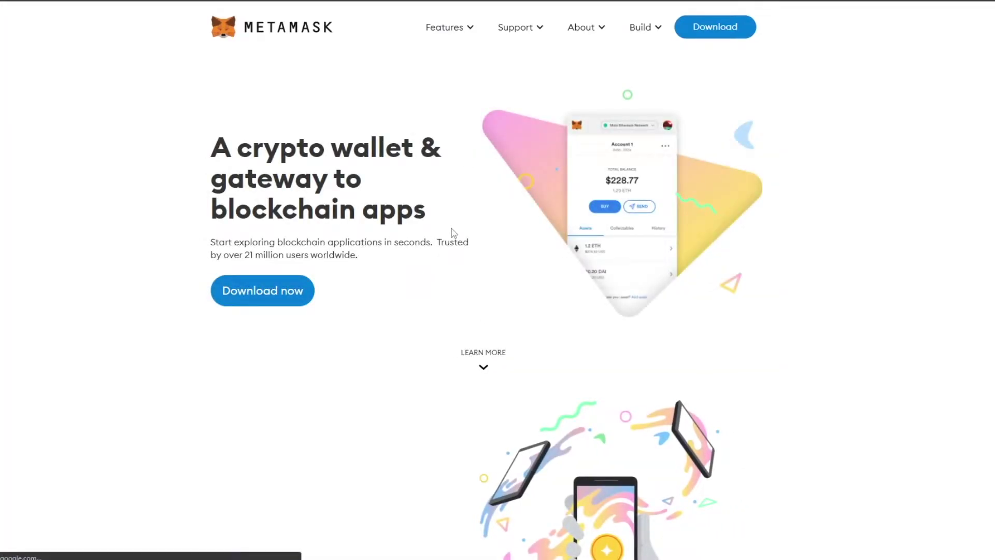
scroll(451, 239, "down", 15)
scroll(453, 241, "down", 15)
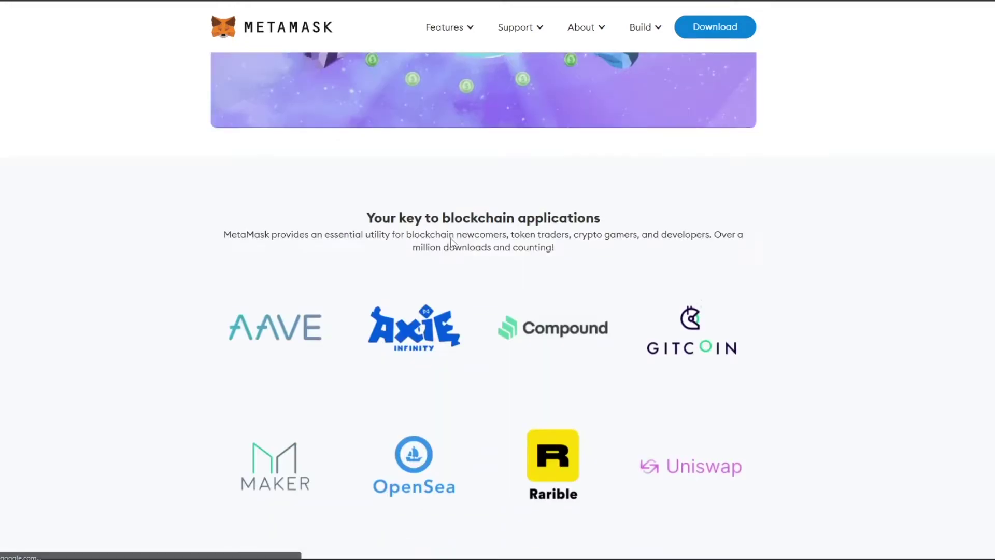
scroll(449, 246, "down", 4)
scroll(448, 247, "down", 2)
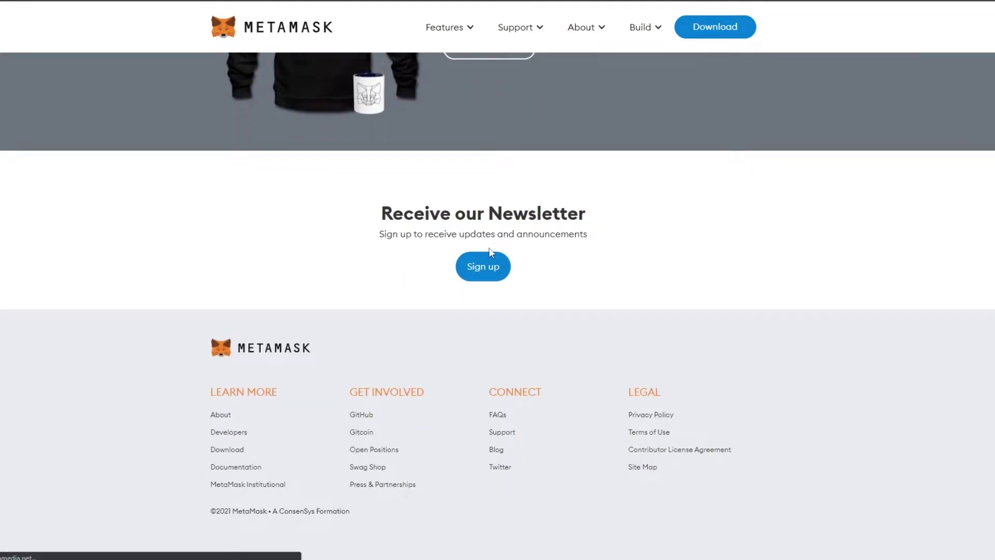
left_click(475, 267)
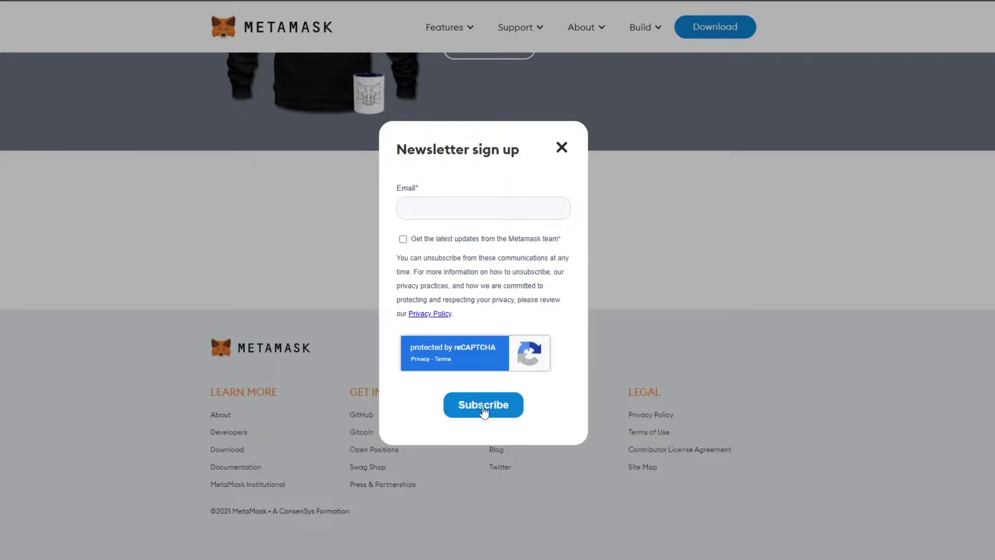
left_click(562, 147)
scroll(594, 183, "up", 15)
scroll(596, 189, "up", 10)
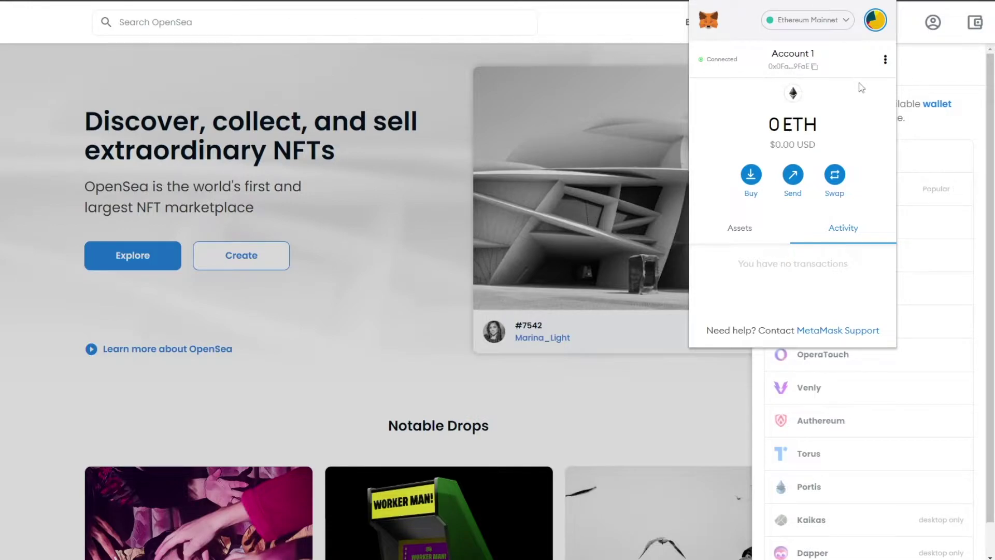
Step: Dismiss the MetaMask account pop-up and look over the OpenSea Help Center main page
left_click(661, 17)
left_click(923, 32)
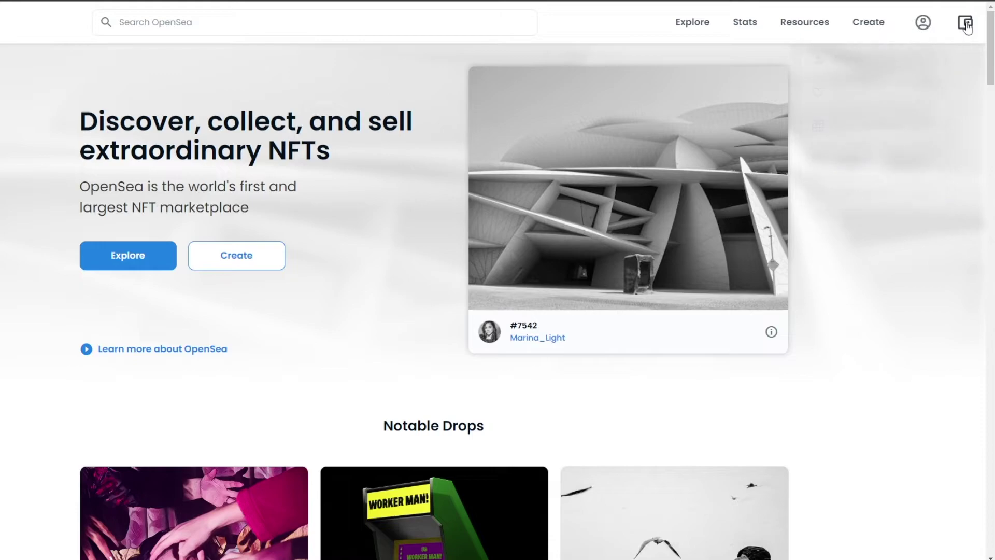
left_click(846, 162)
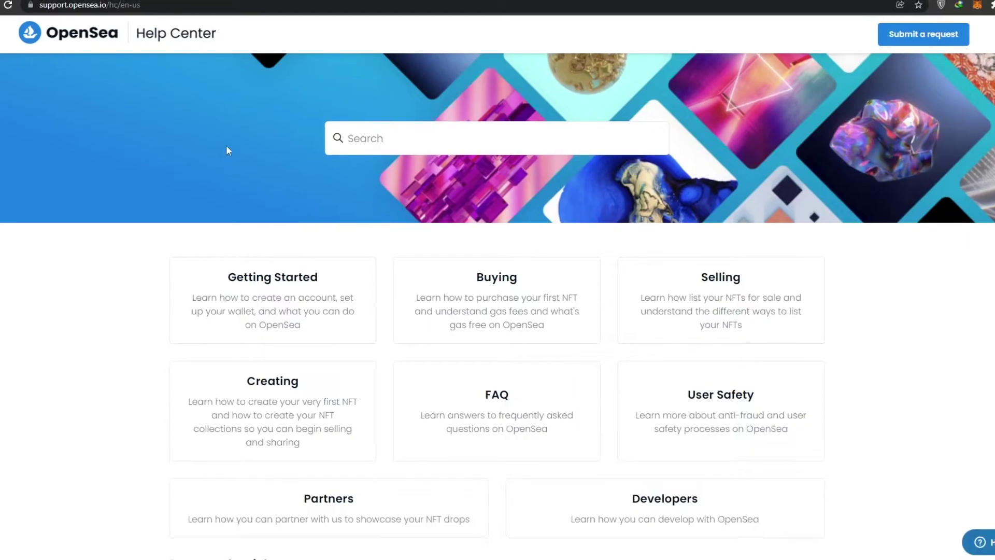
scroll(227, 147, "down", 1)
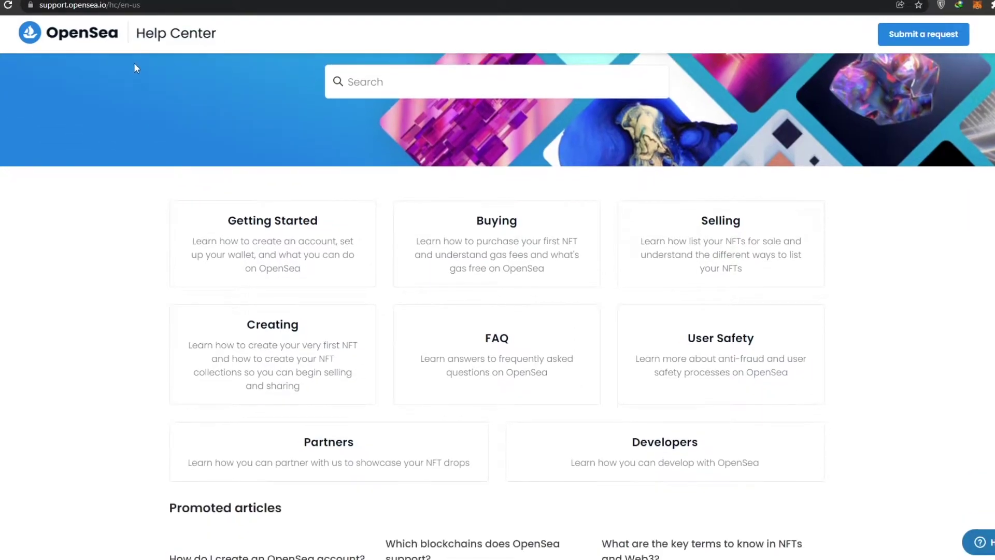
scroll(269, 54, "up", 1)
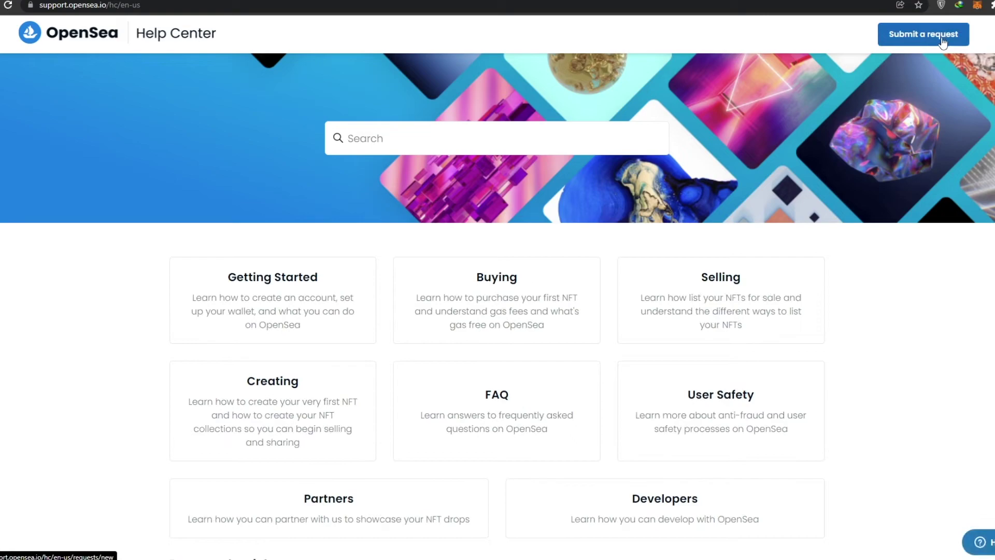
Step: Load the opensea.io home page and open the My wallet panel
left_click_drag(167, 5, 134, 5)
key("BackSpace")
key("Return")
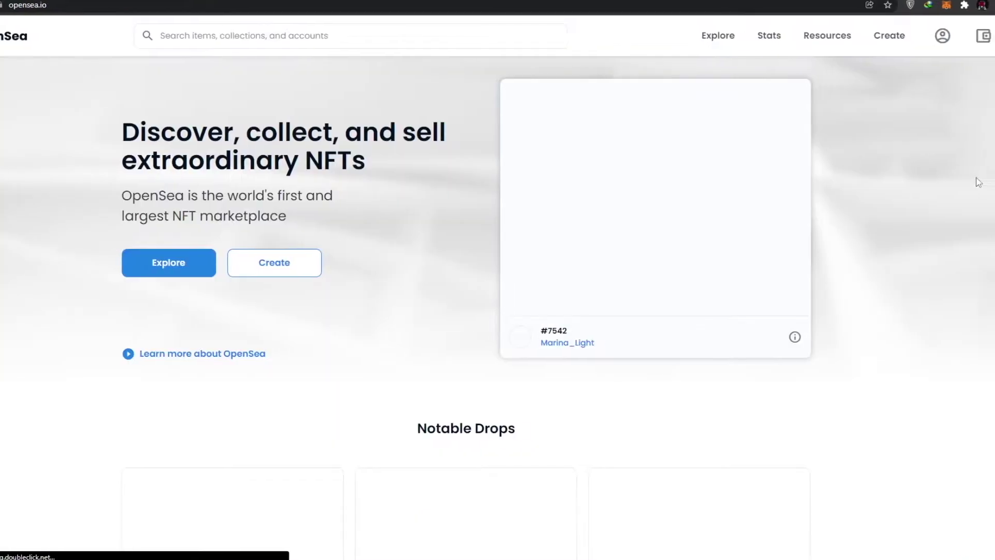
left_click(965, 36)
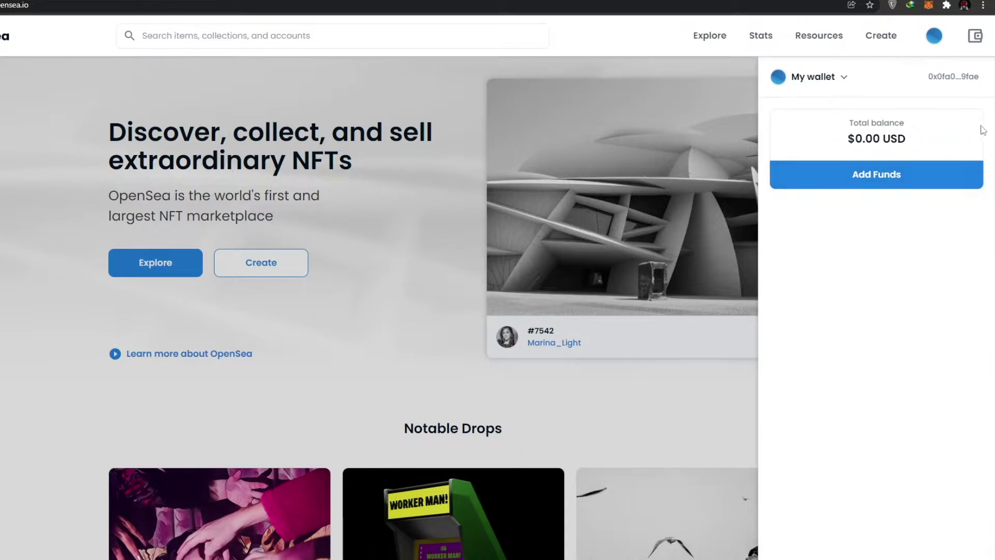
Step: Close the wallet panel and start creating a new item from the OpenSea home page
left_click(857, 224)
scroll(857, 224, "down", 6)
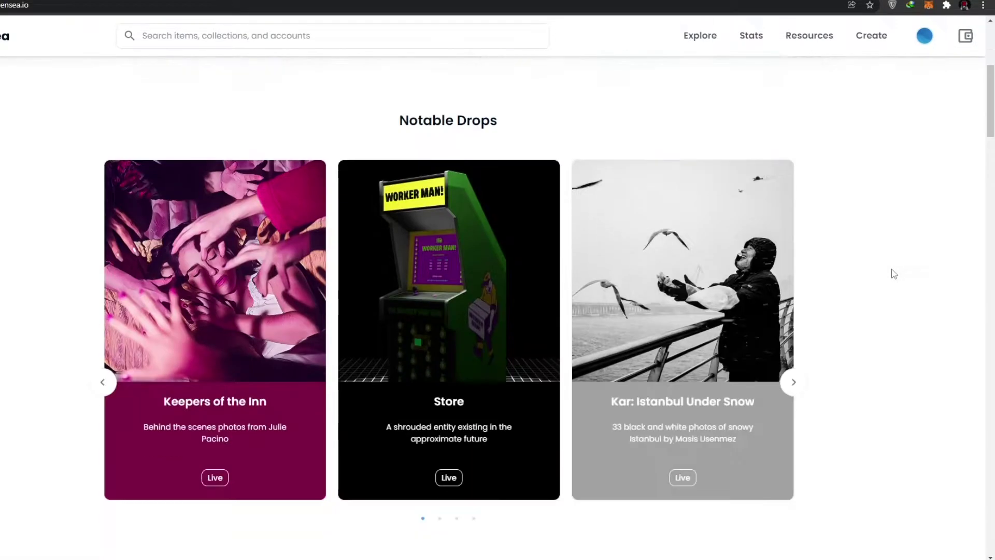
scroll(890, 273, "up", 5)
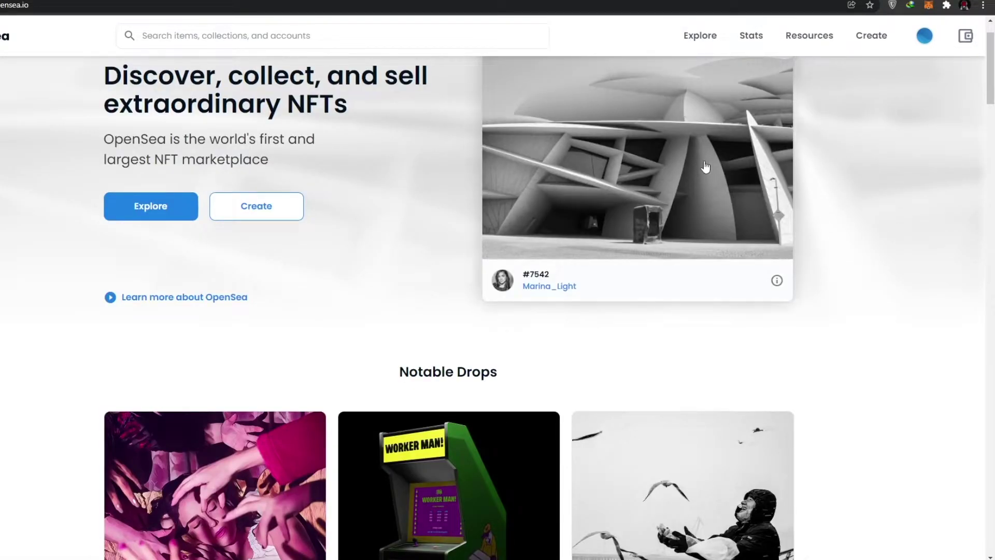
scroll(842, 147, "up", 1)
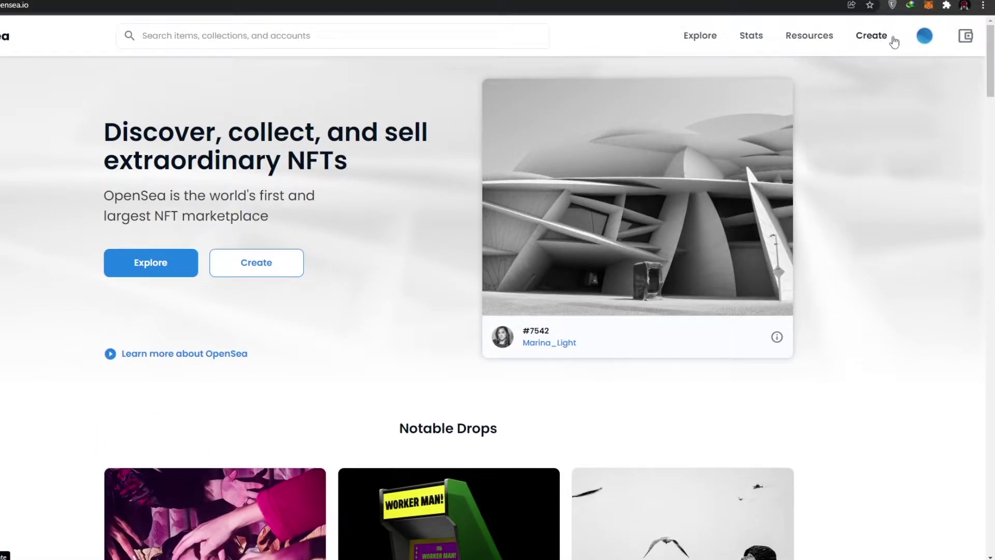
left_click(273, 270)
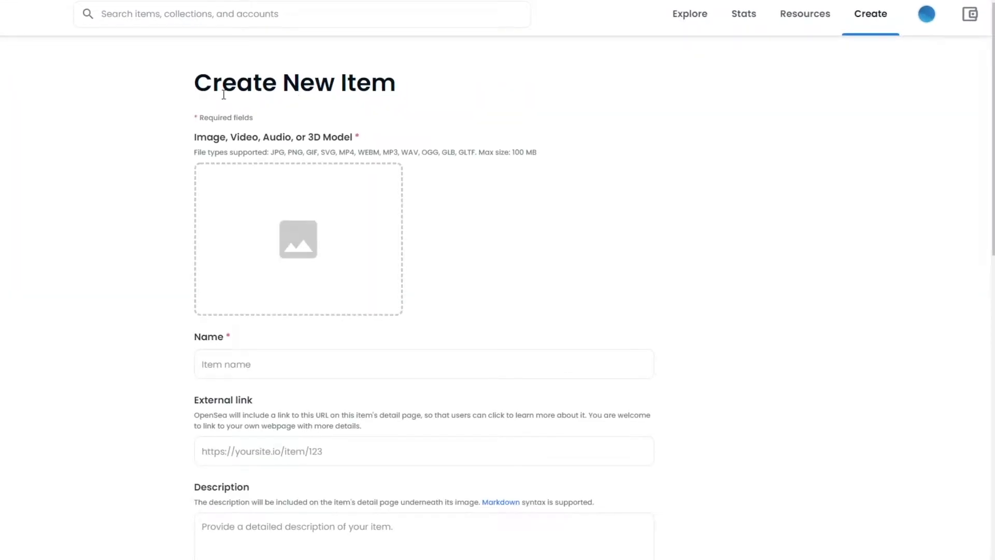
Step: Upload the grey pixel-art chicken image as the new item's media file
scroll(363, 207, "down", 3)
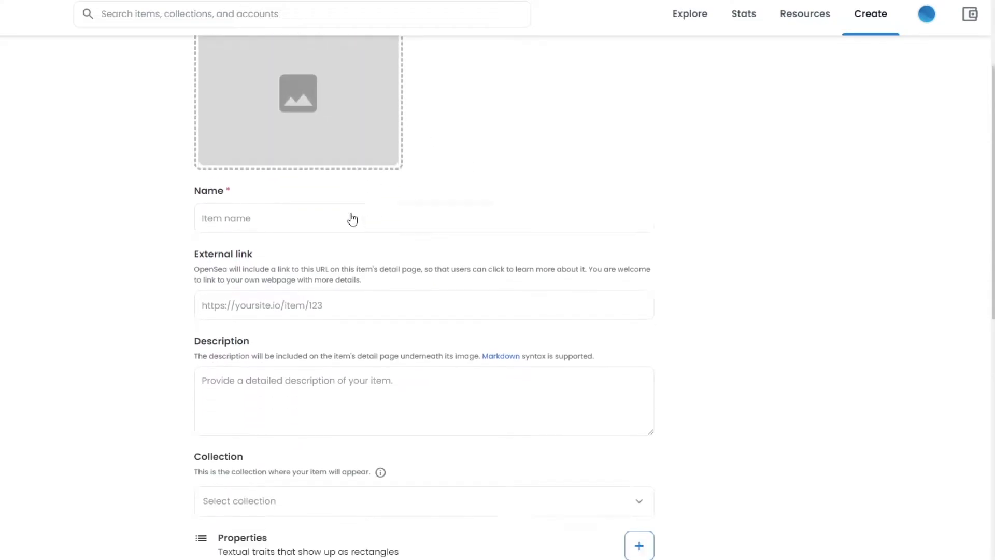
scroll(307, 233, "up", 3)
left_click(297, 250)
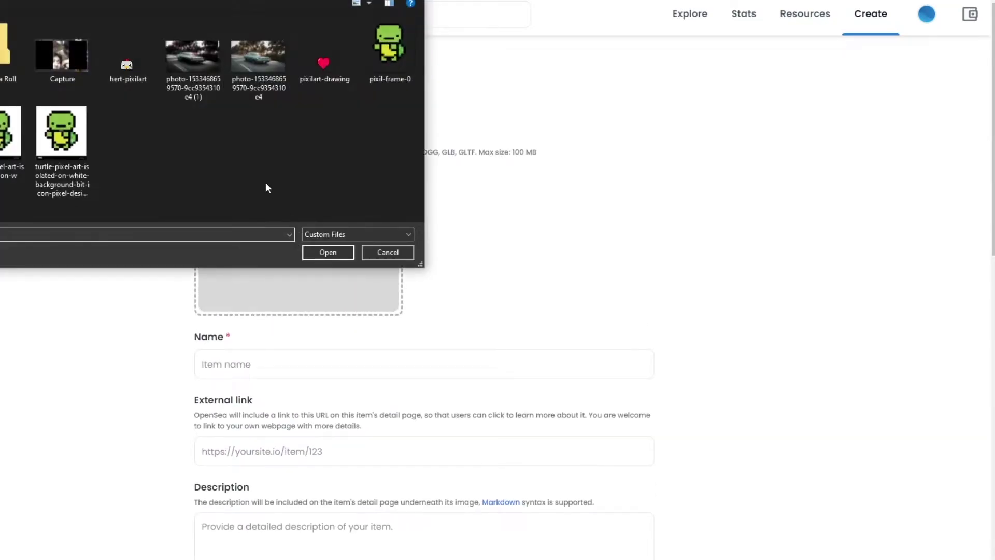
left_click(194, 82)
left_click(319, 254)
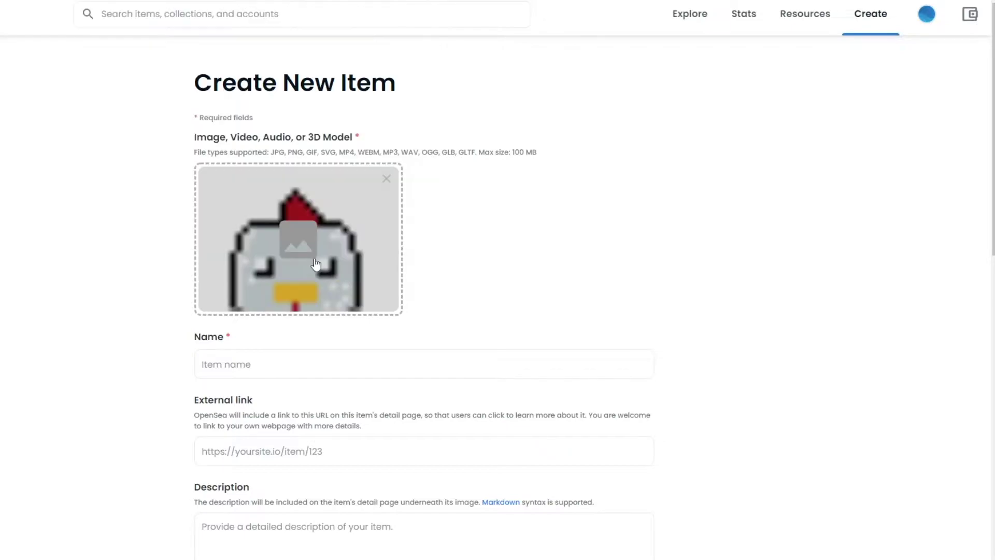
Step: Name the new item "Grey Chick"
scroll(321, 257, "down", 3)
scroll(321, 258, "up", 1)
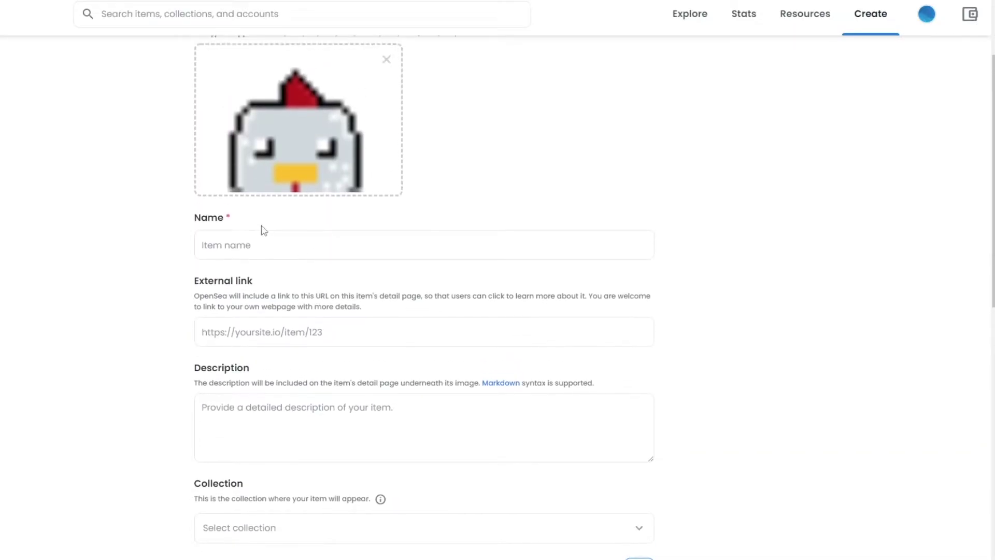
left_click(246, 247)
scroll(257, 233, "up", 1)
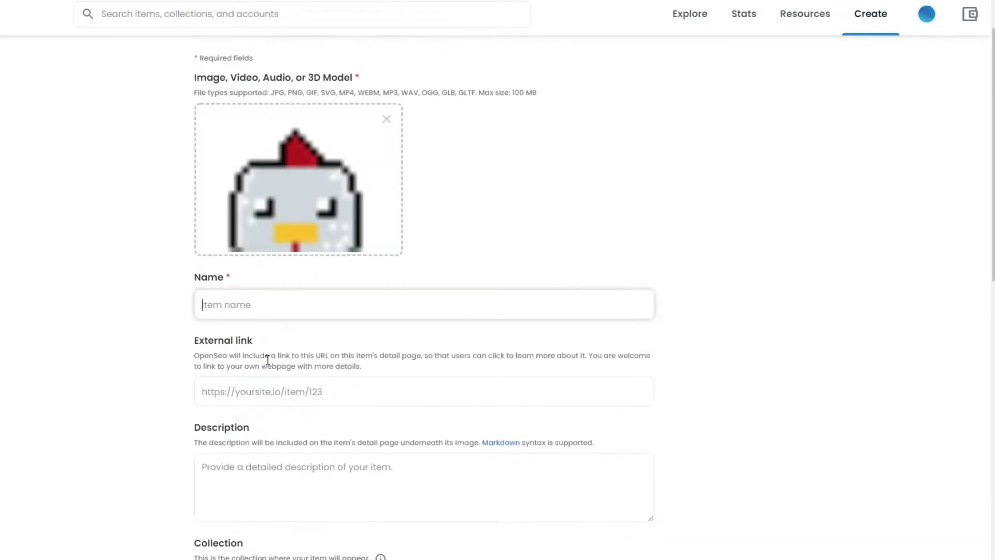
type("Grey Chick")
scroll(176, 346, "down", 1)
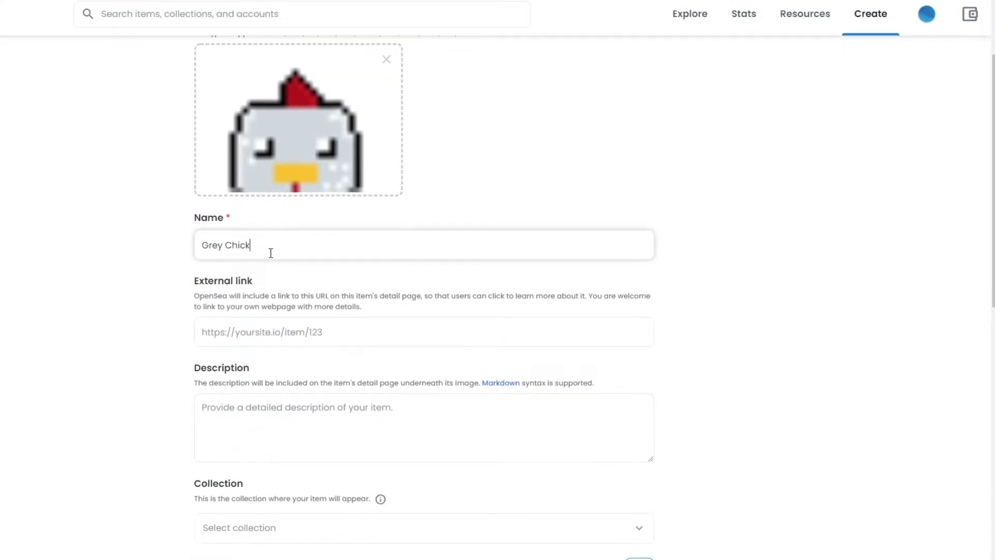
Step: Leave the external link empty and enter "It's a chicken" as the item's description
left_click(266, 323)
scroll(309, 320, "down", 1)
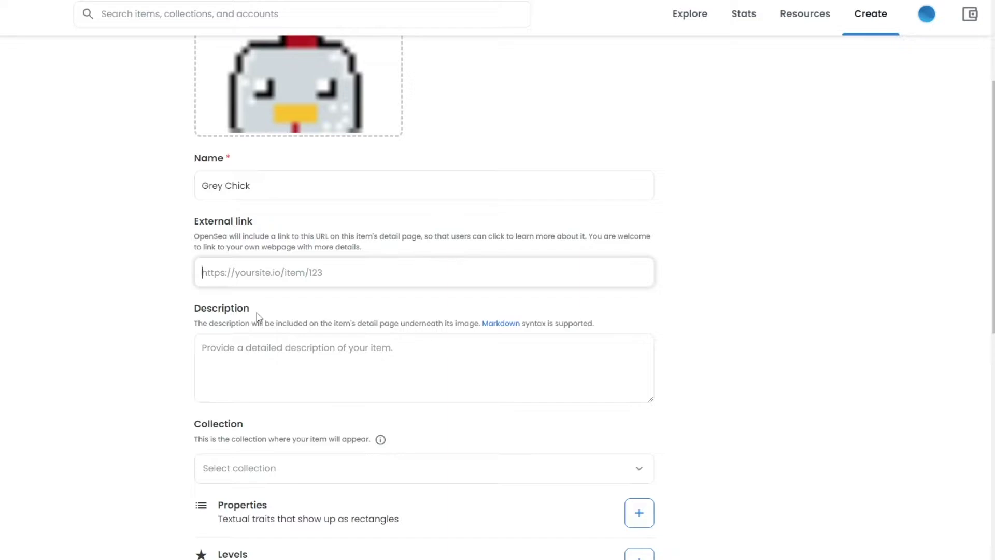
scroll(259, 311, "down", 2)
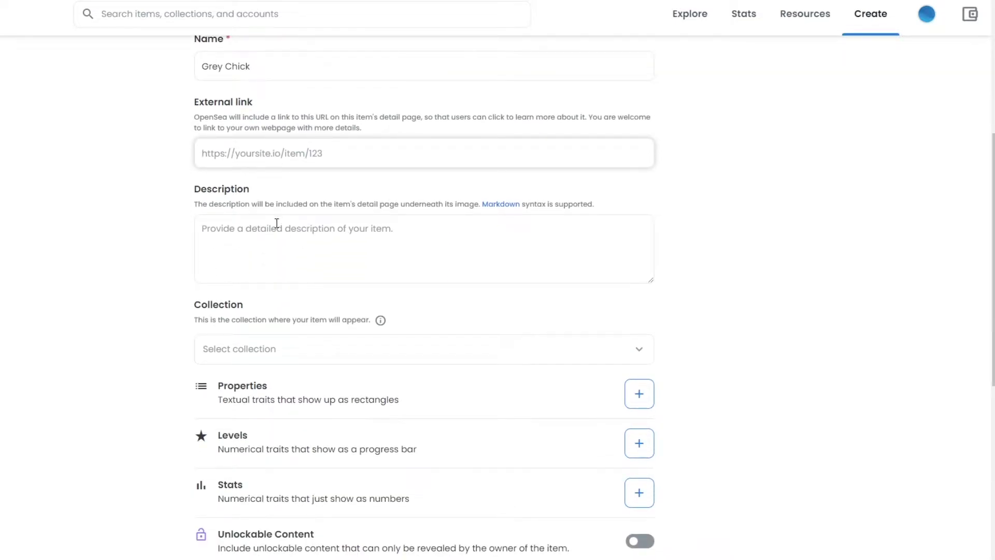
left_click(285, 242)
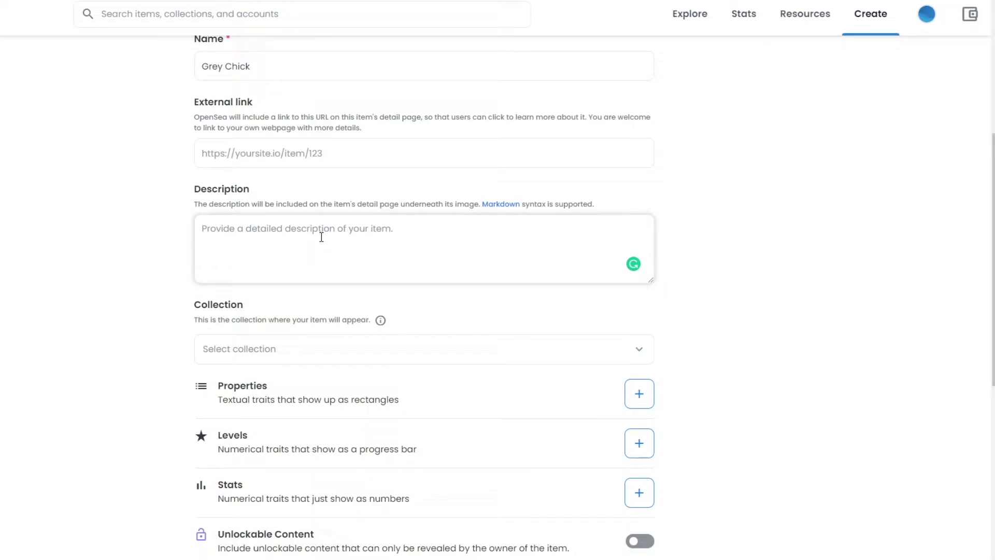
type("It")
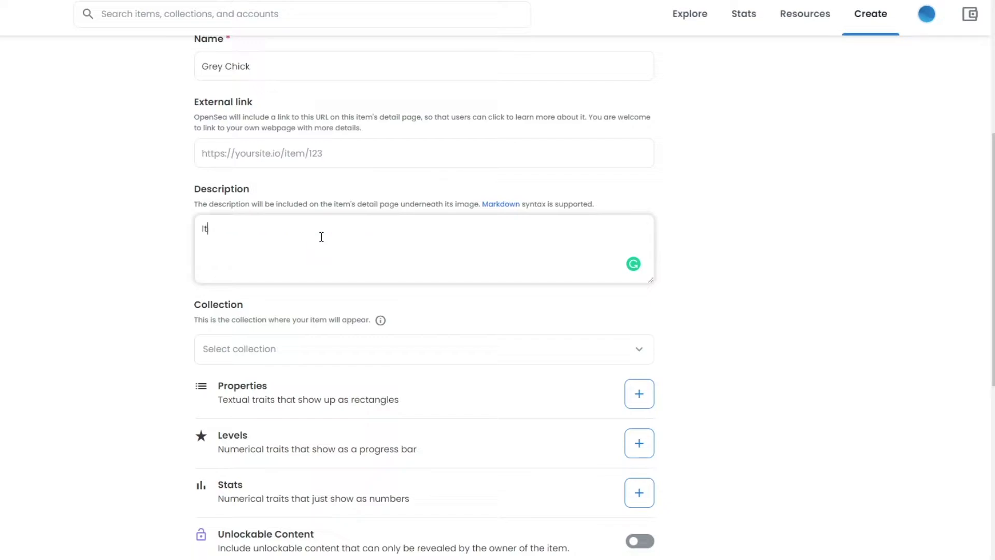
type("'s a chicken")
Step: Review the new item form, including its collection, properties, levels, stats, supply and blockchain settings
scroll(116, 291, "up", 5)
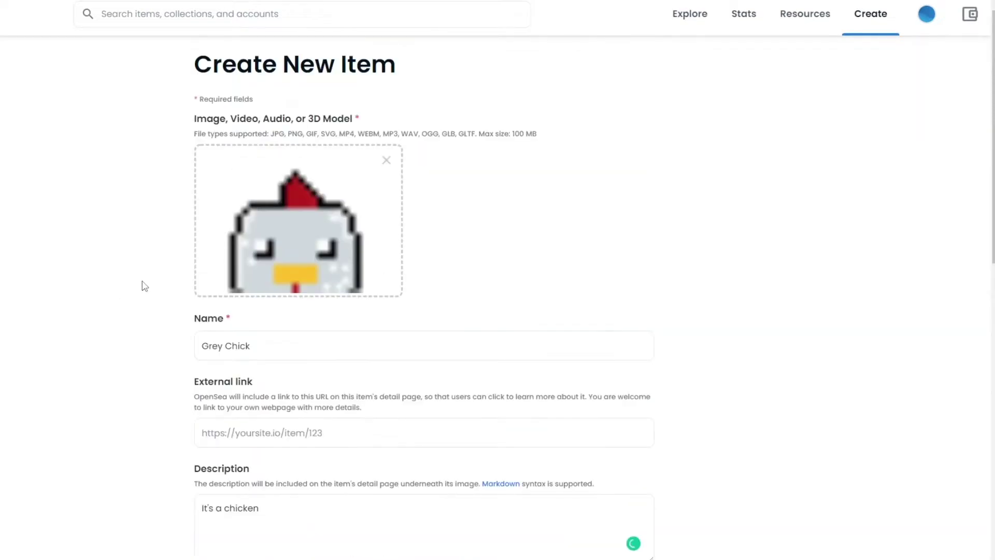
scroll(422, 330, "down", 2)
scroll(421, 329, "down", 10)
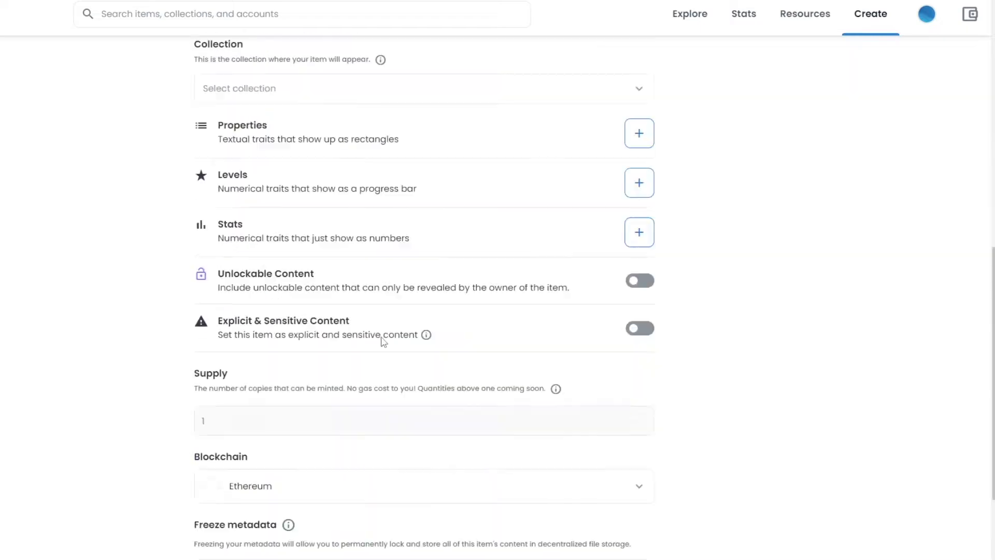
scroll(382, 340, "up", 11)
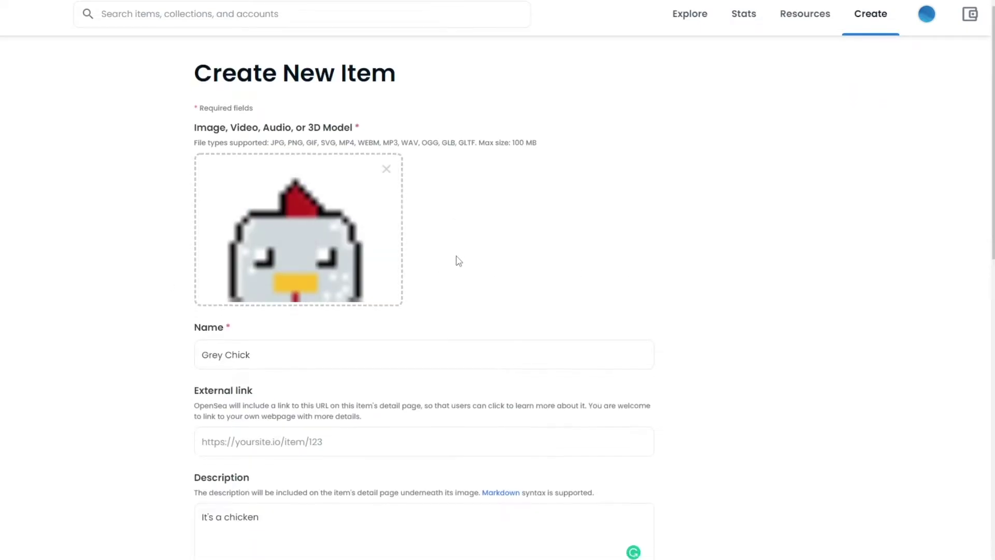
scroll(456, 262, "down", 9)
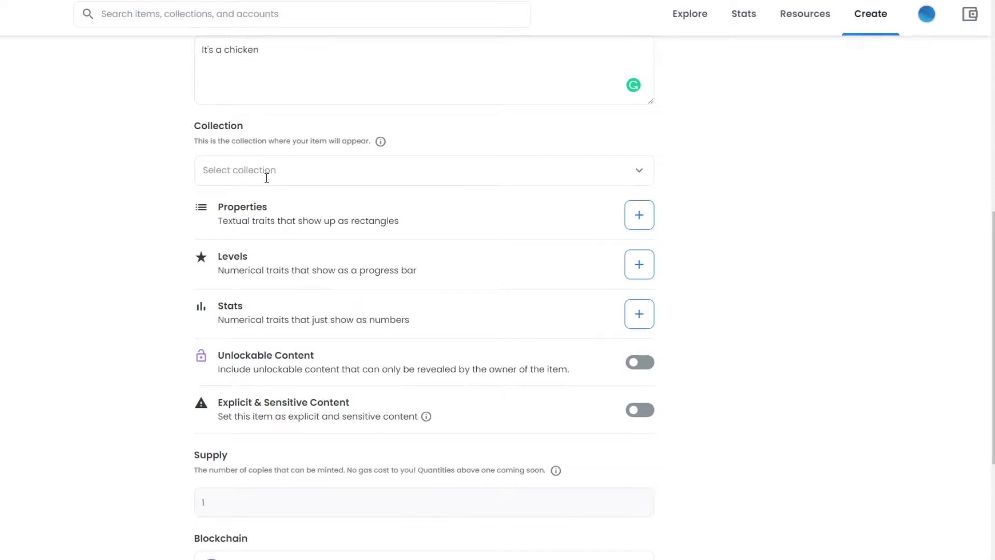
Step: Inspect the collection selector and the Add Properties dialog's type and name fields, and close the dialog
left_click(615, 169)
left_click(638, 170)
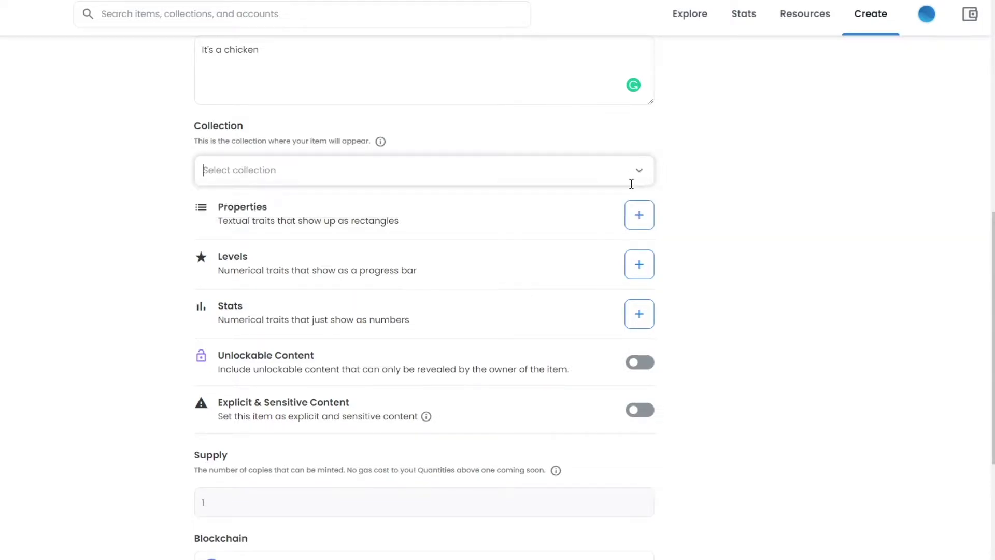
left_click(632, 221)
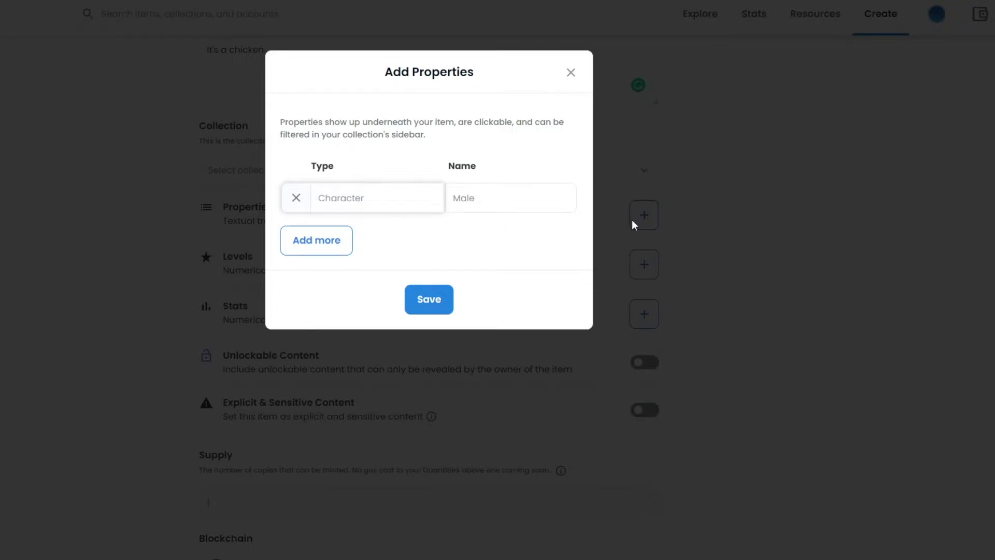
left_click(571, 72)
Step: Change the new item's blockchain to Polygon
scroll(375, 282, "up", 6)
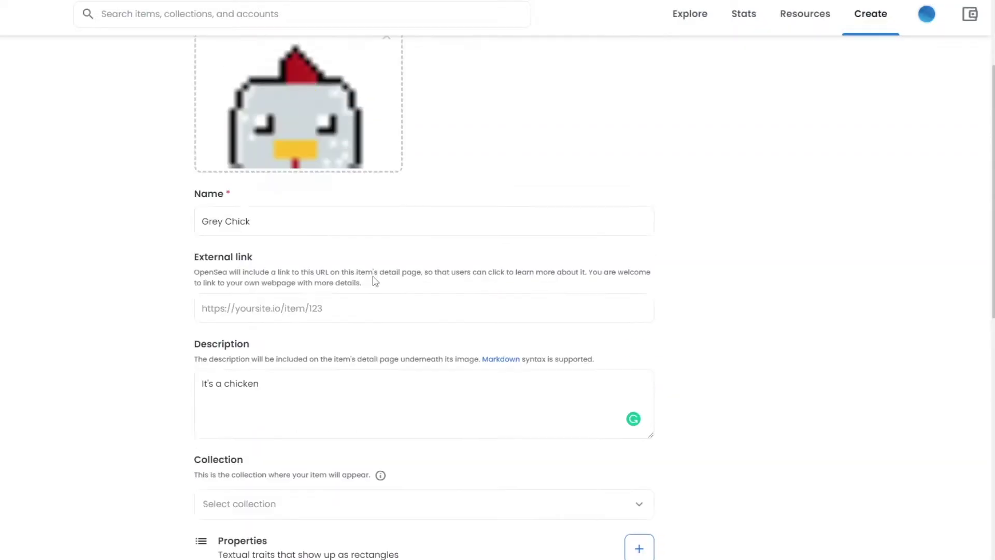
scroll(375, 282, "up", 2)
scroll(399, 278, "down", 10)
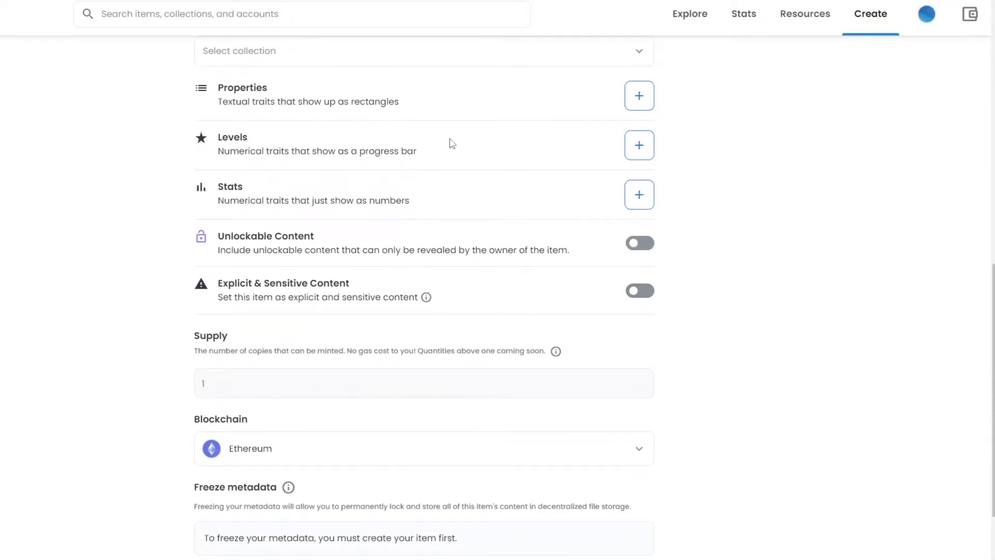
scroll(654, 119, "down", 2)
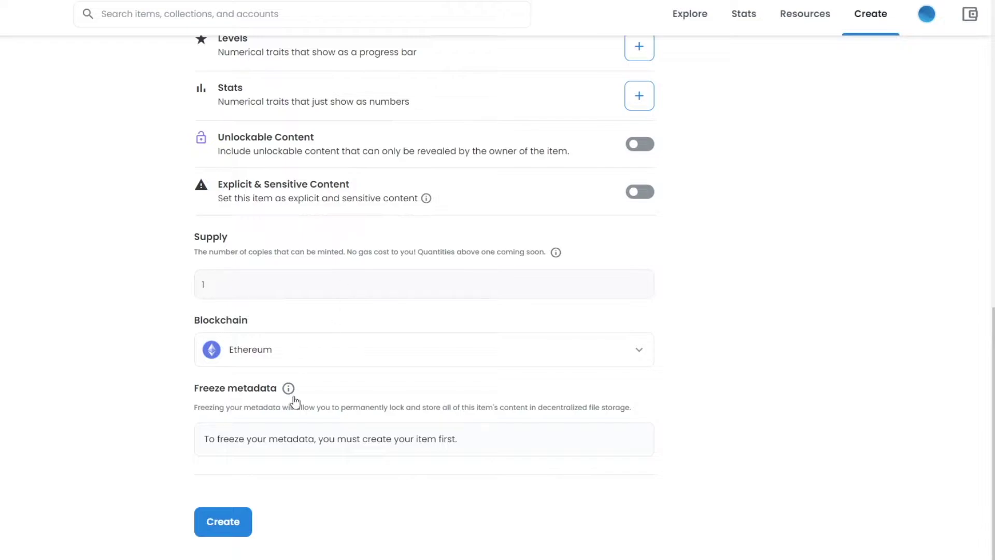
left_click(500, 345)
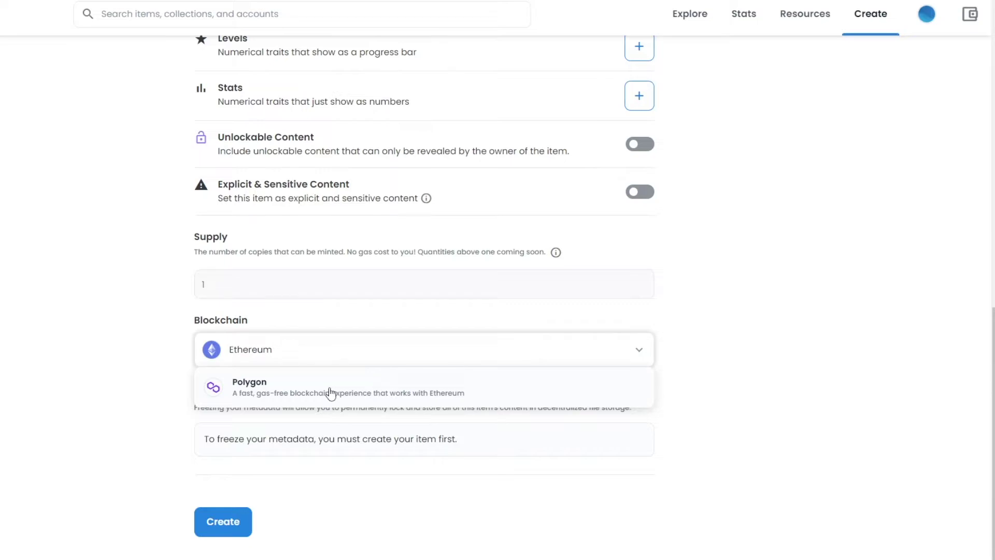
left_click(304, 360)
left_click(304, 360)
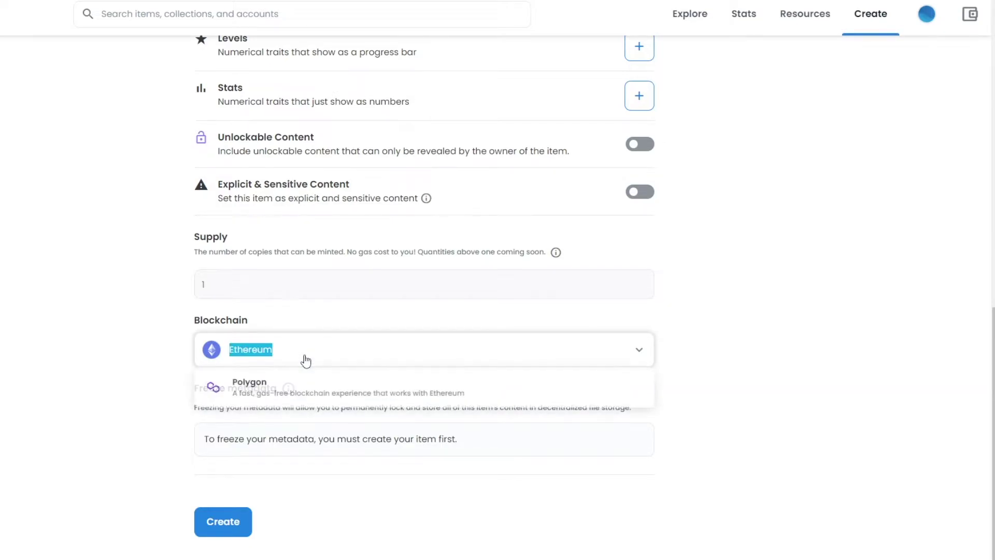
left_click(305, 361)
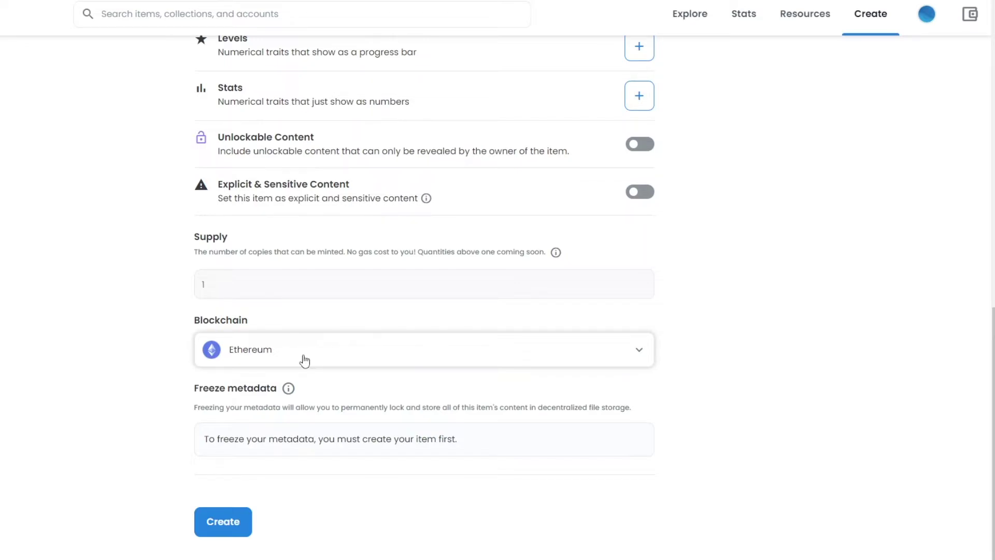
left_click(284, 362)
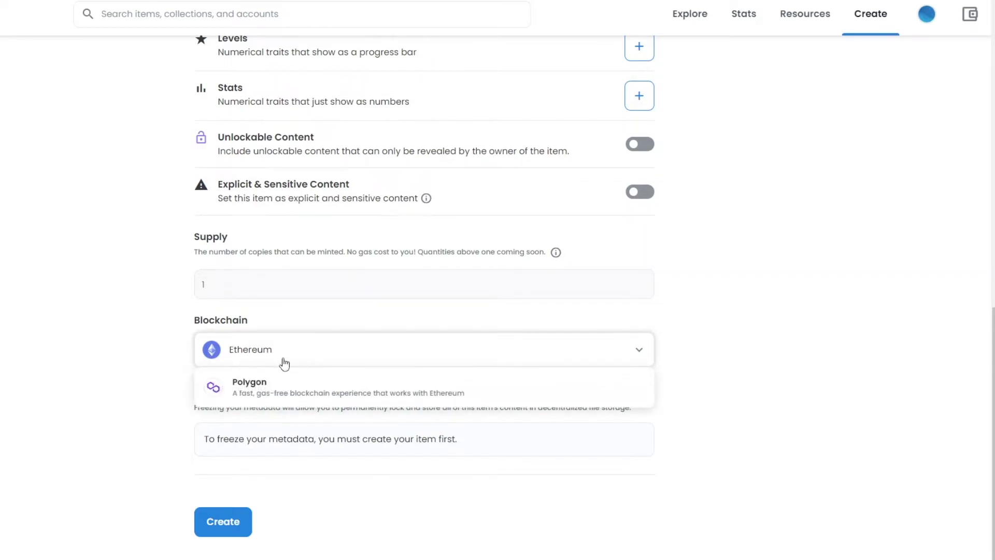
left_click(258, 397)
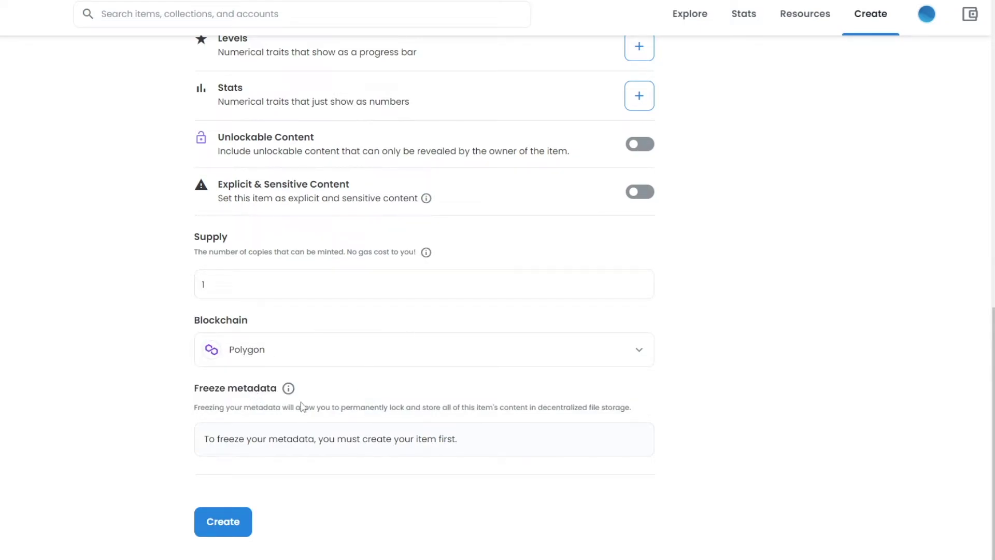
left_click(237, 288)
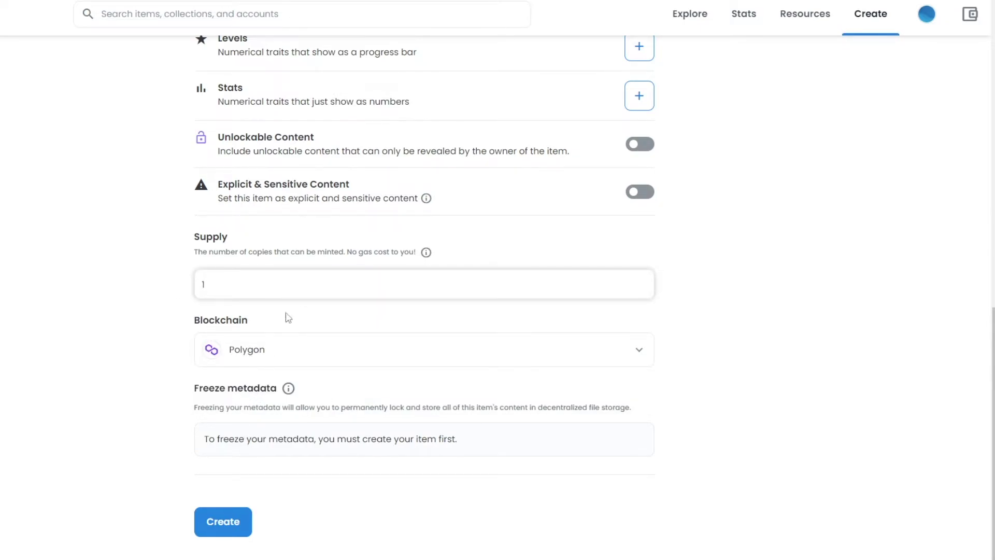
left_click(155, 308)
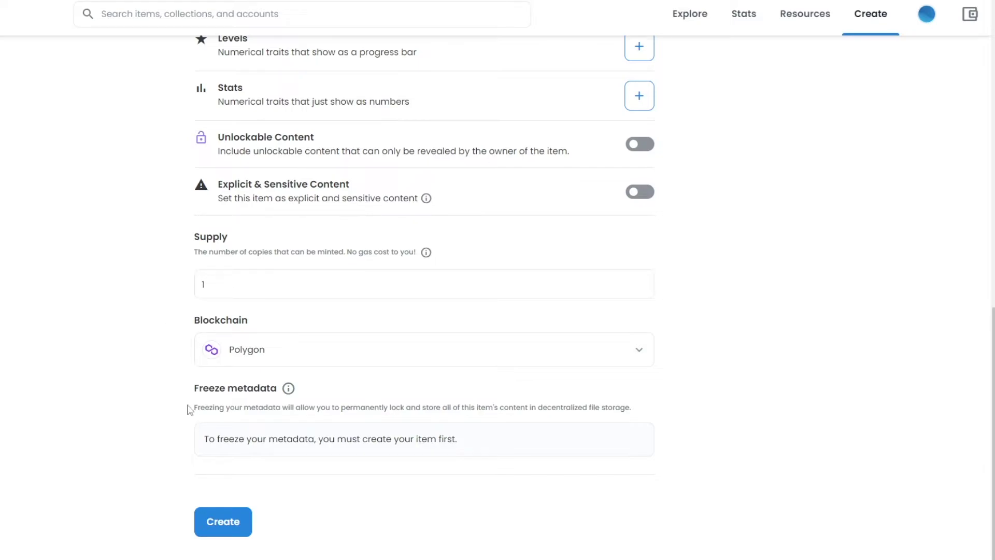
Step: Create the Grey Chick item and dismiss the creation confirmation
scroll(259, 467, "up", 8)
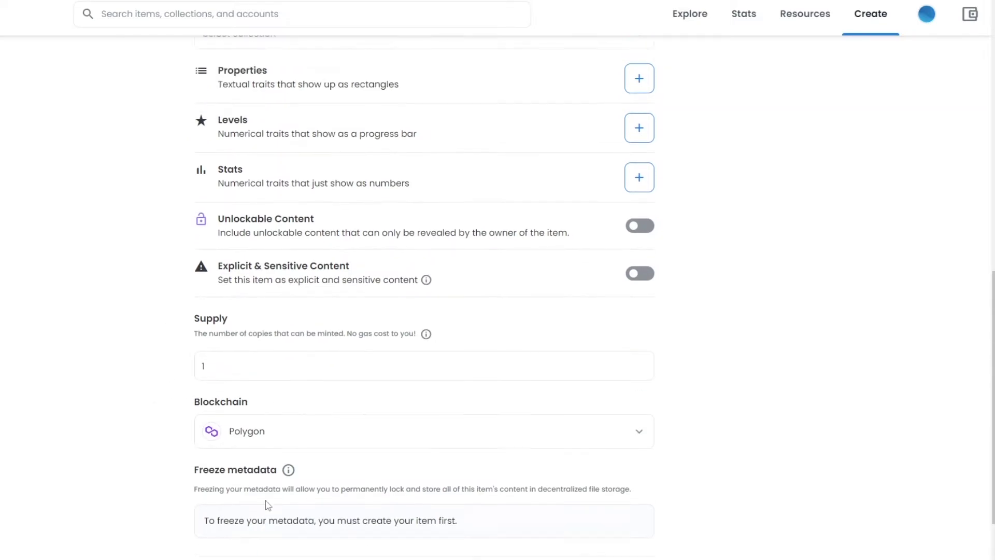
scroll(384, 368, "down", 9)
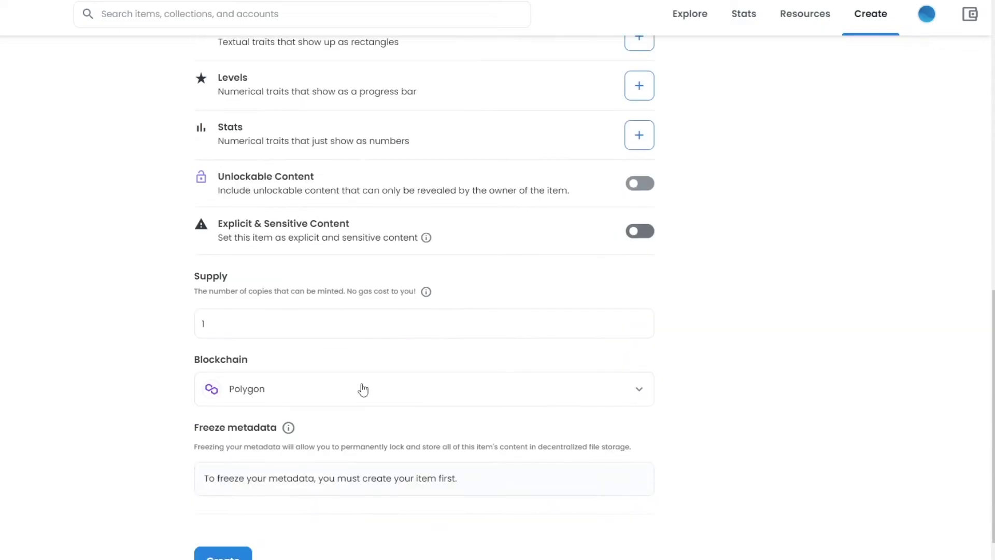
left_click(230, 521)
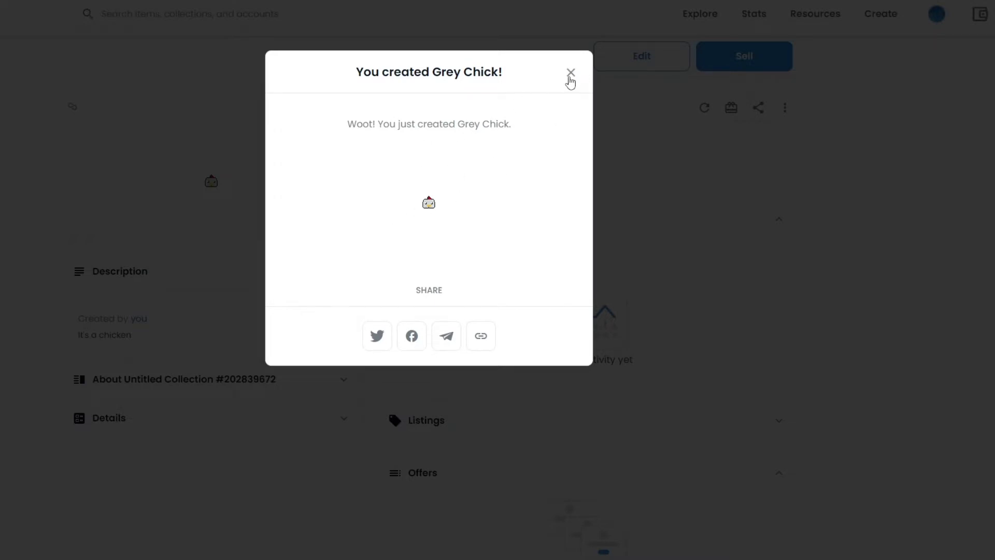
left_click(570, 78)
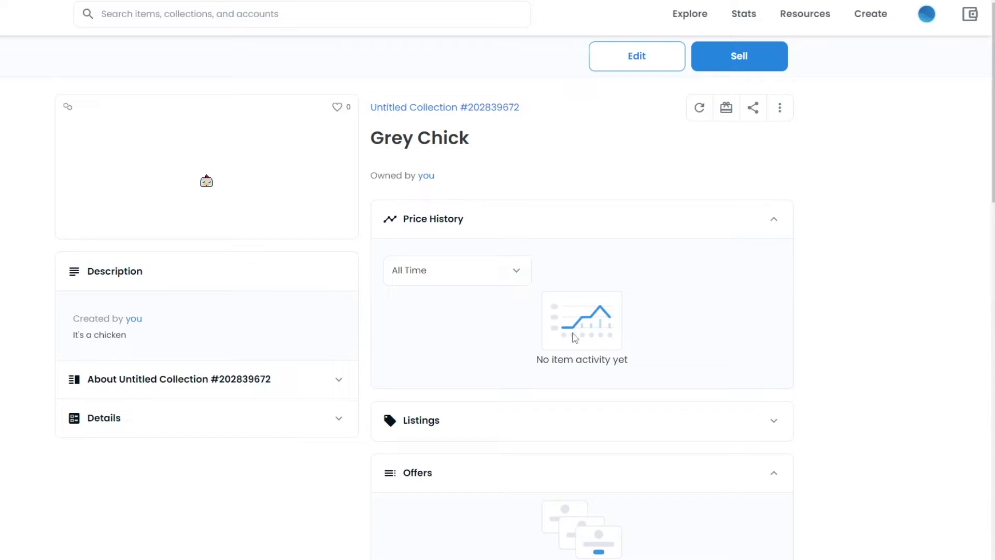
Step: Review the Grey Chick item page, including its description, price history, offers, item activity and other items in the collection
scroll(327, 330, "down", 2)
scroll(327, 330, "down", 10)
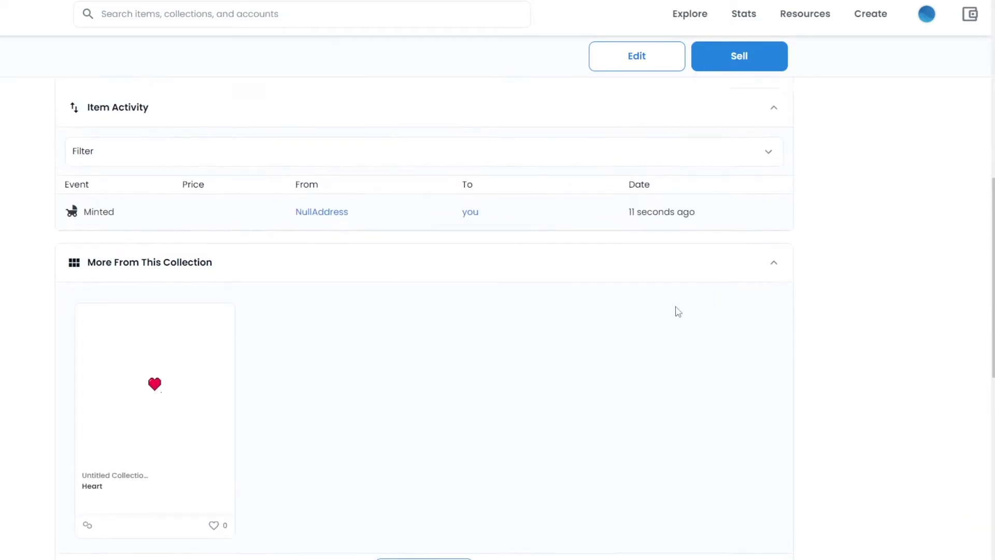
scroll(668, 310, "up", 10)
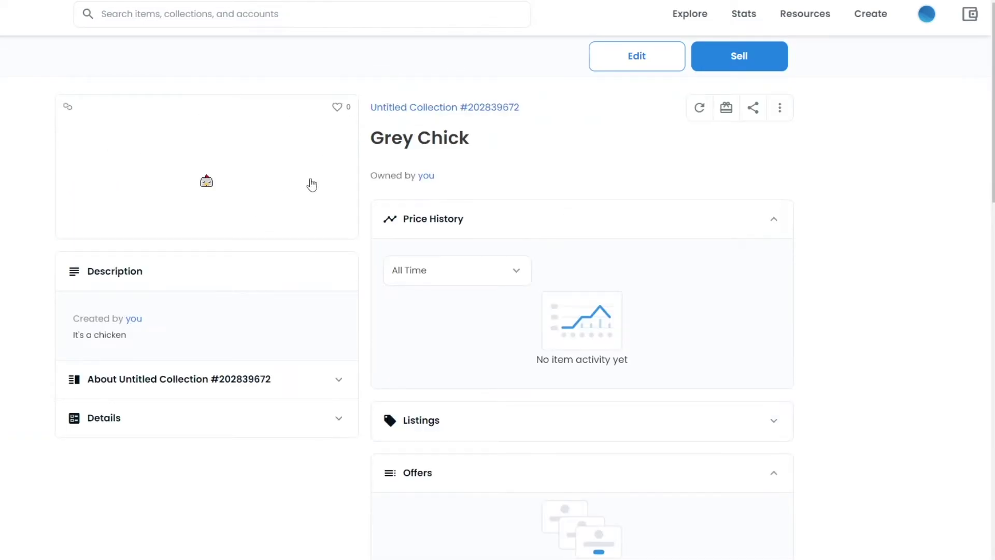
scroll(342, 225, "down", 3)
scroll(629, 411, "down", 3)
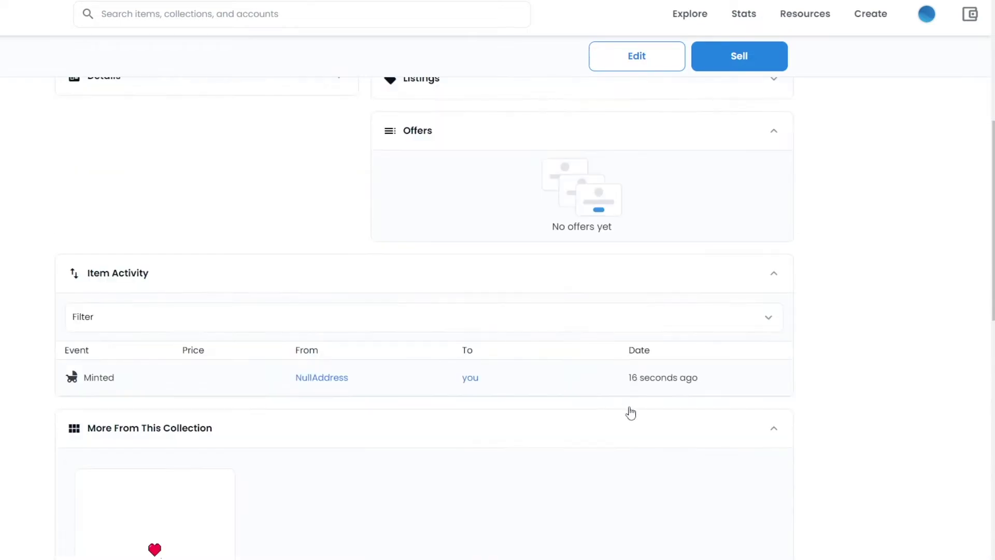
scroll(610, 396, "up", 3)
scroll(611, 395, "up", 3)
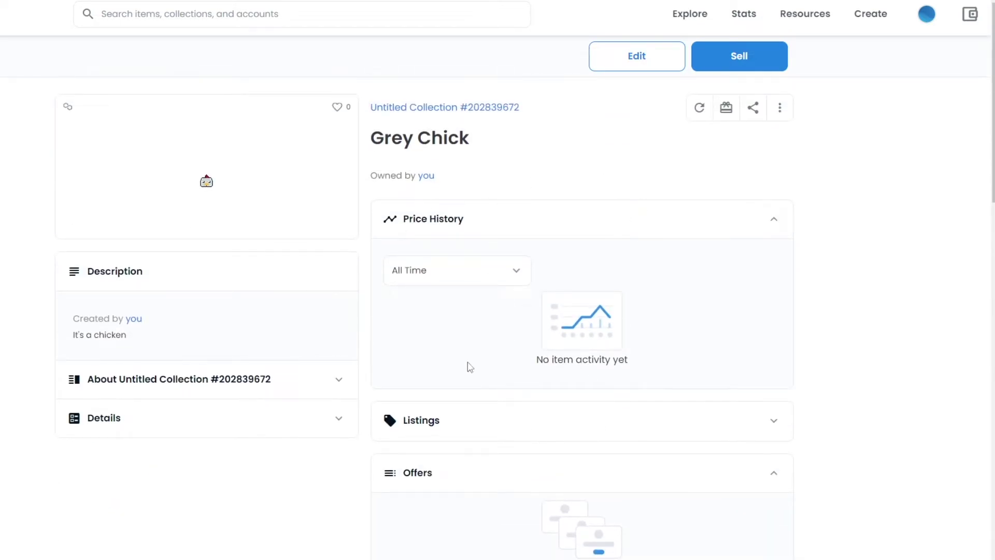
Step: Start a sale listing for Grey Chick and set its price to 0.002 ETH
left_click(717, 67)
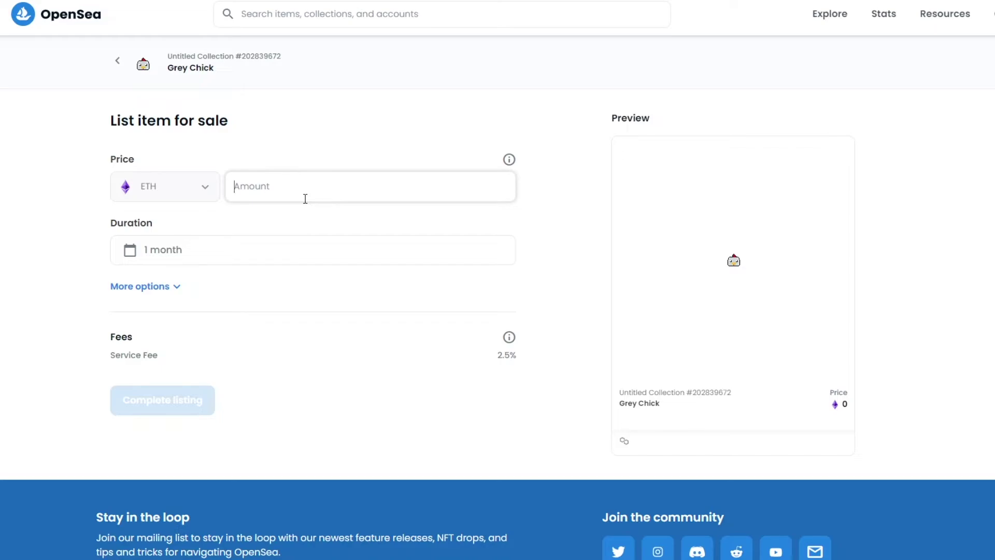
type("0.005")
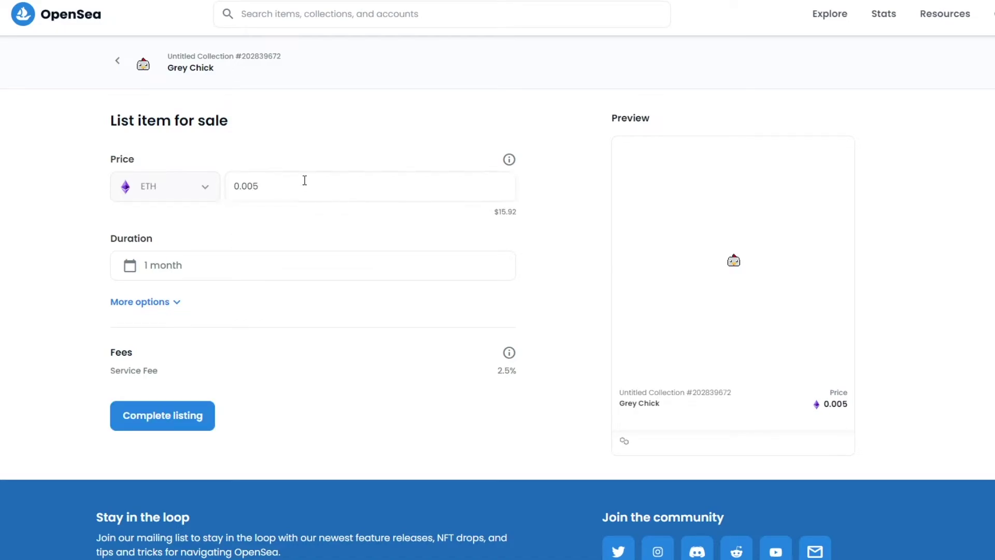
key("BackSpace")
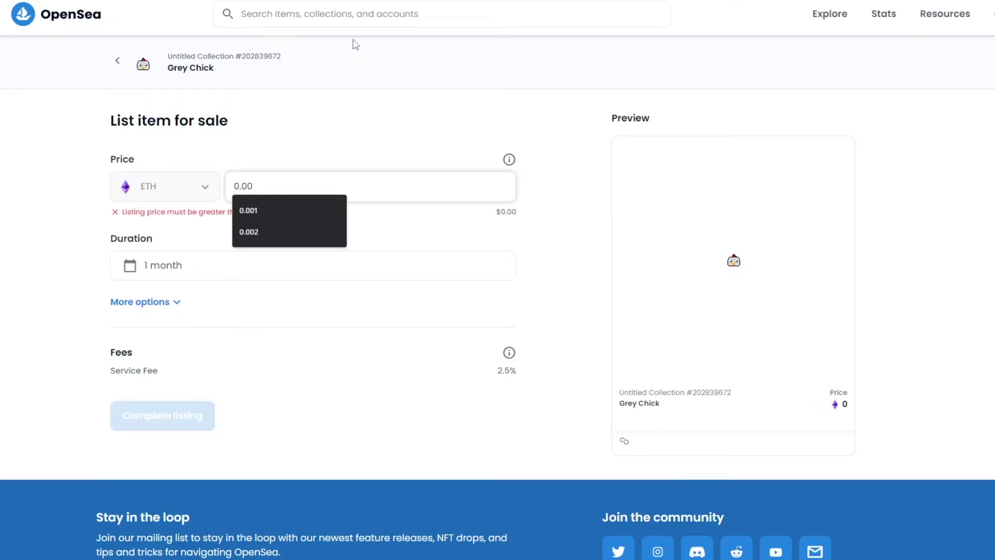
type("2")
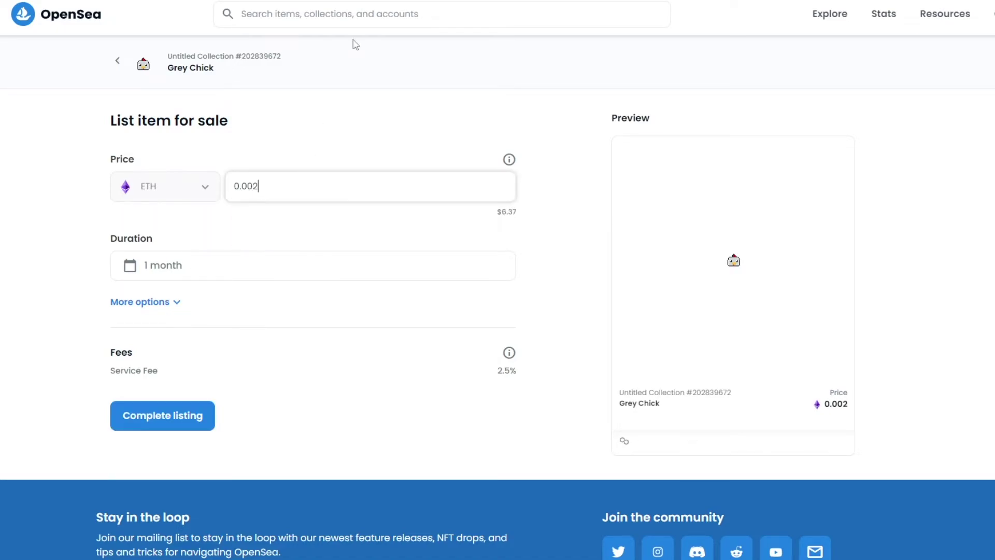
left_click(381, 226)
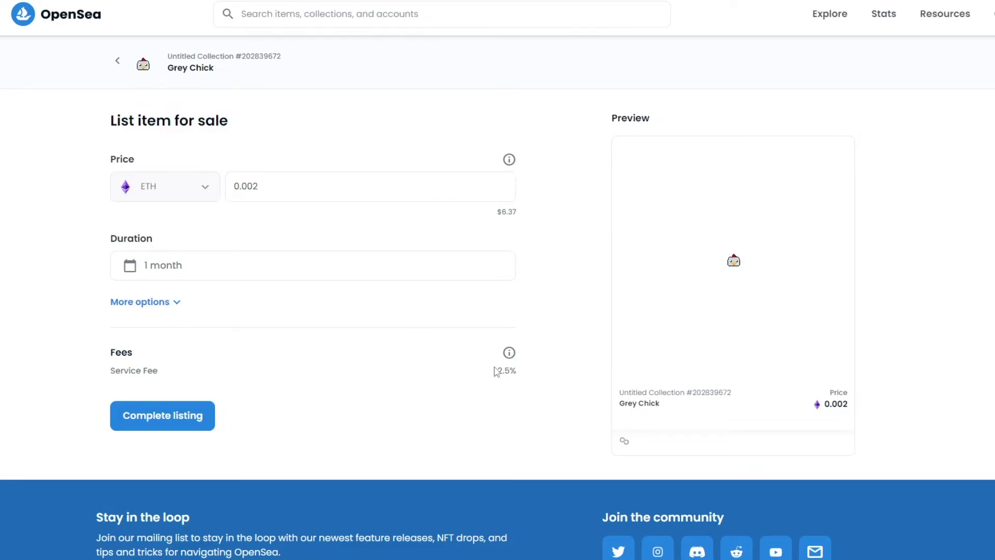
left_click_drag(495, 369, 538, 375)
left_click(316, 357)
Step: Submit the listing and unlock the currency by signing the Wrapped Ether request in the wallet
left_click(194, 416)
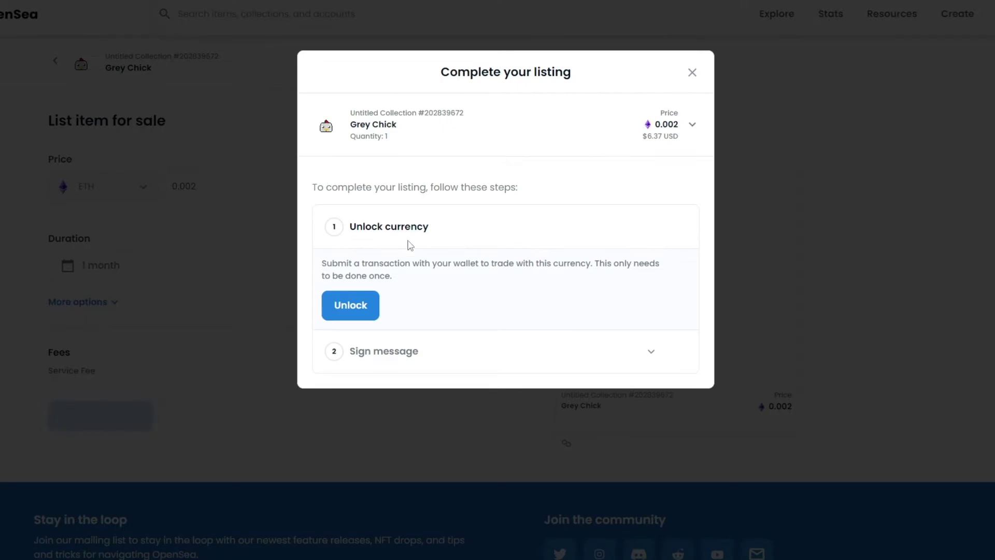
left_click(350, 305)
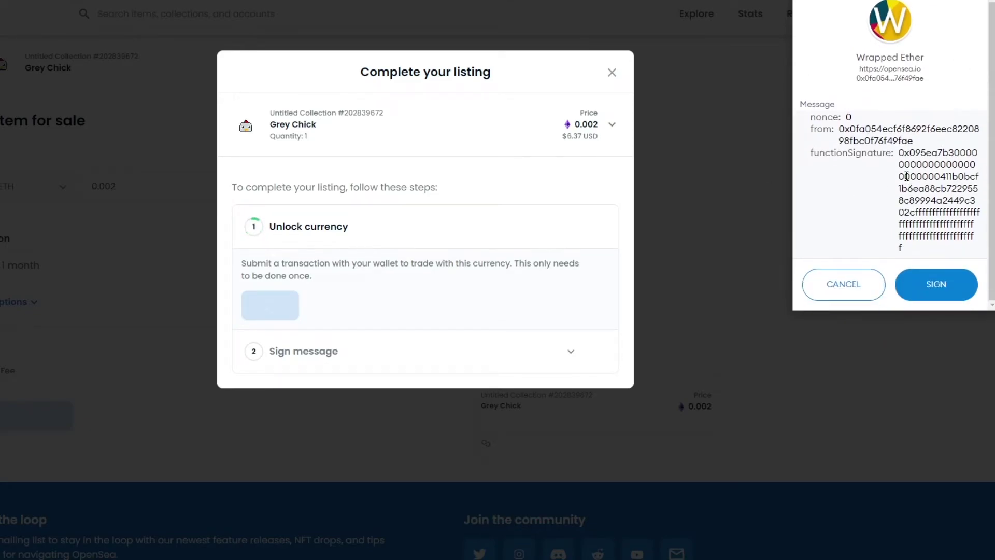
left_click(938, 286)
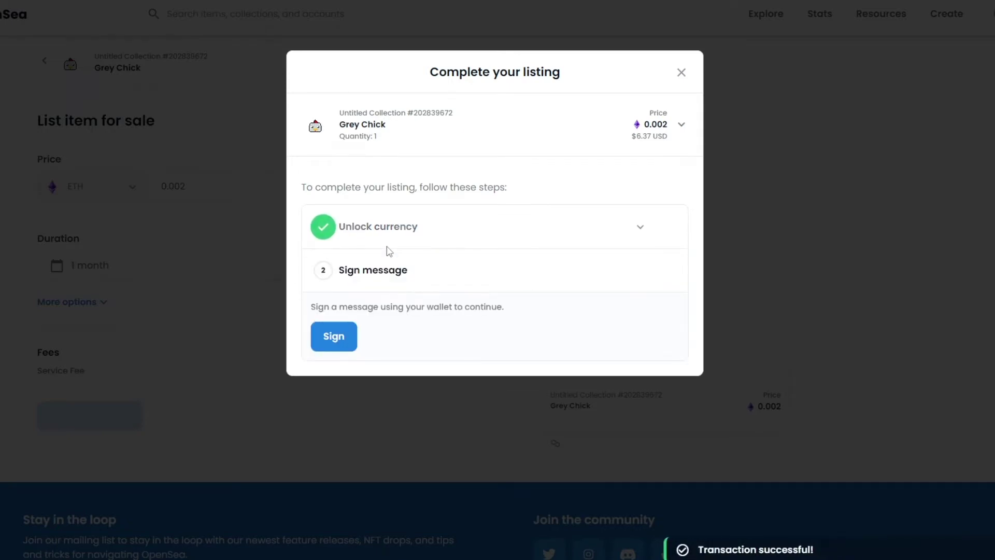
Step: Sign the listing message with the wallet to list Grey Chick for sale, and dismiss the confirmation
left_click(335, 337)
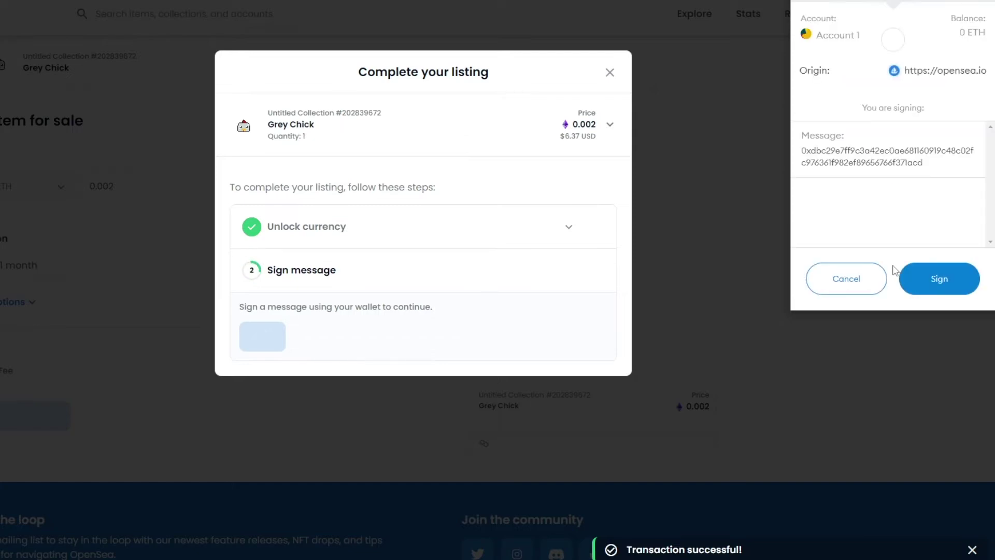
left_click(943, 278)
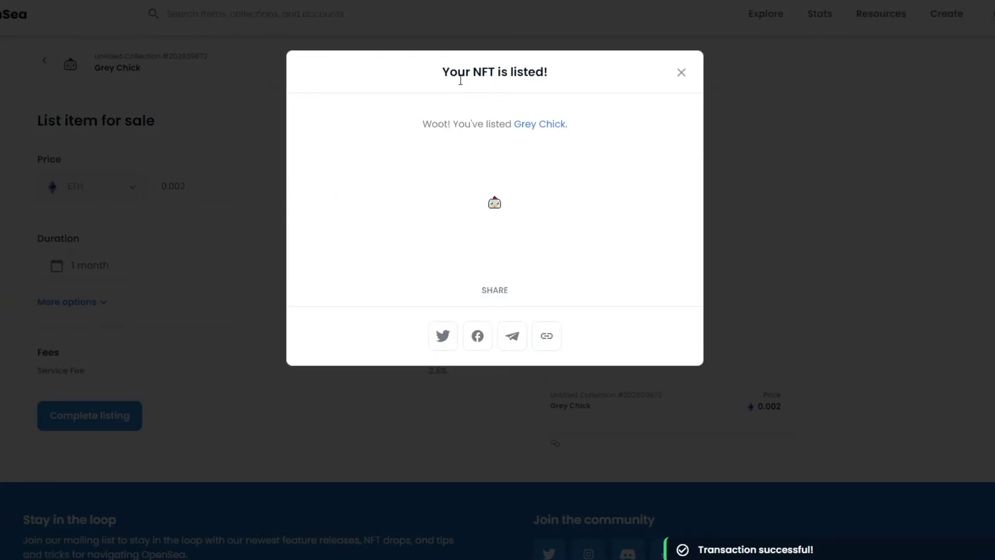
left_click(682, 73)
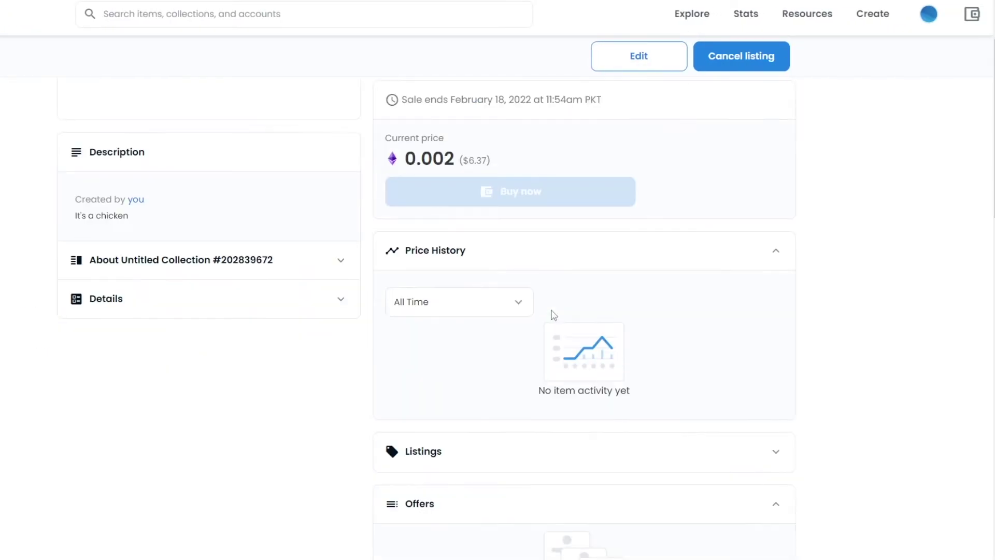
Step: Review the listed item's page, including its sale end date, current price, price history and offers
scroll(492, 346, "down", 3)
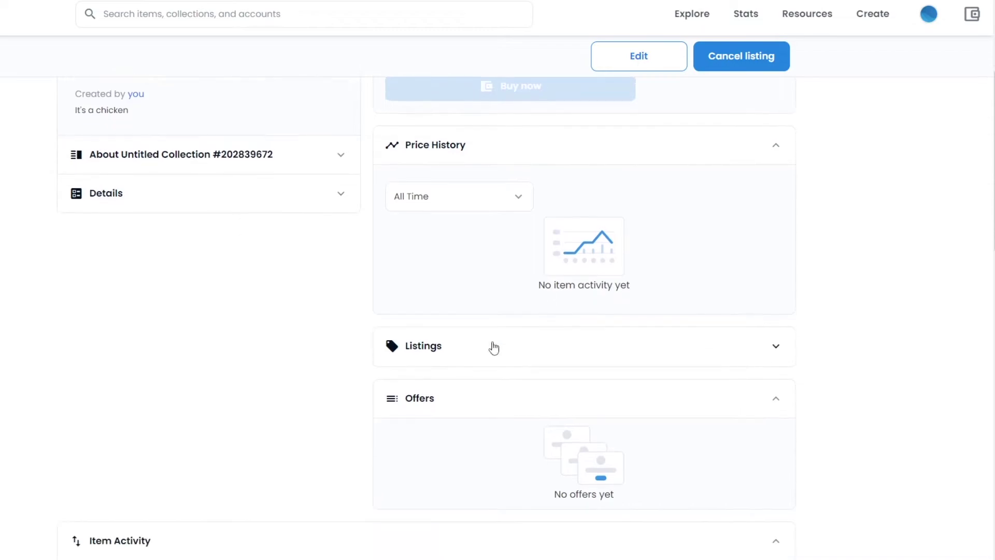
scroll(433, 365, "up", 6)
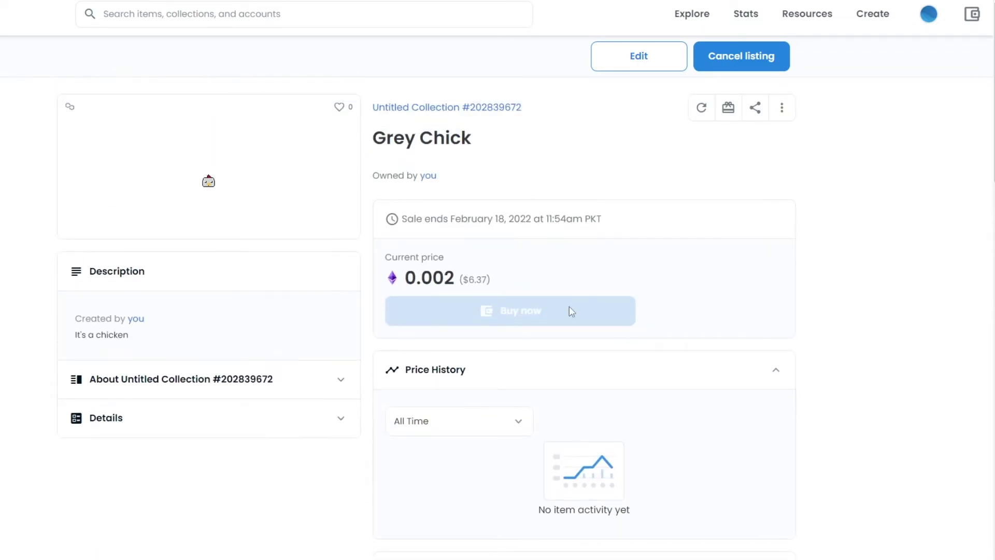
scroll(506, 471, "down", 1)
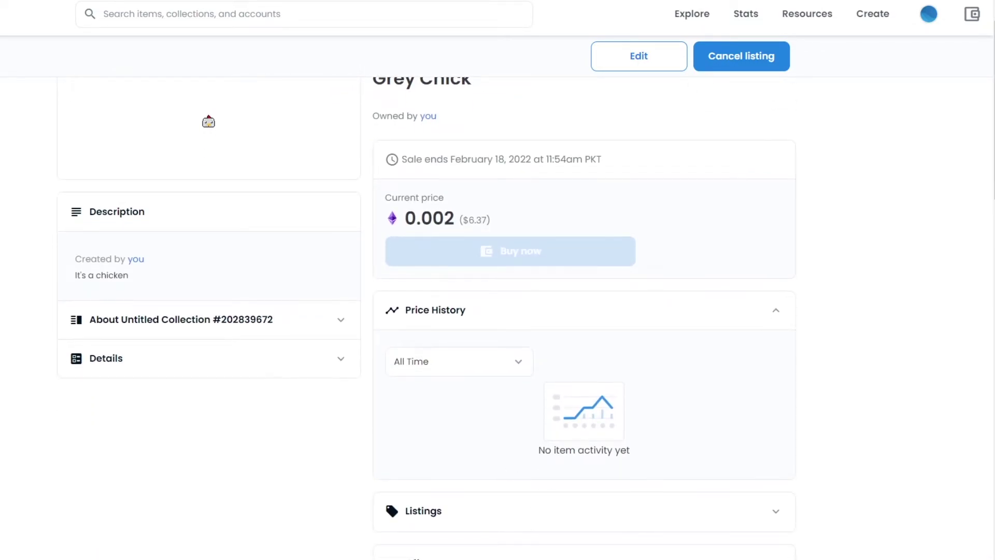
scroll(433, 448, "up", 1)
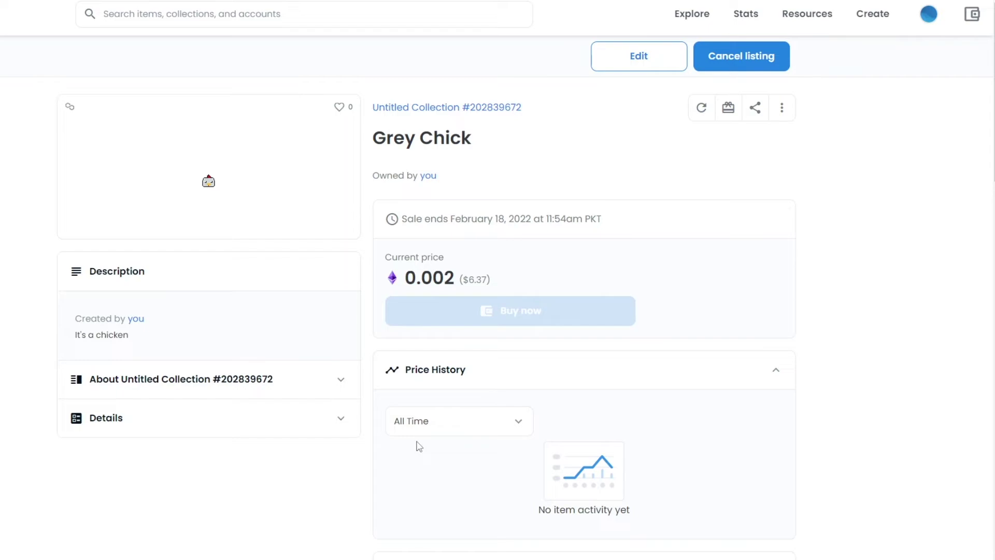
Step: Expand the collection information on Grey Chick's page, and browse the marketplace's full list of NFTs
left_click(192, 376)
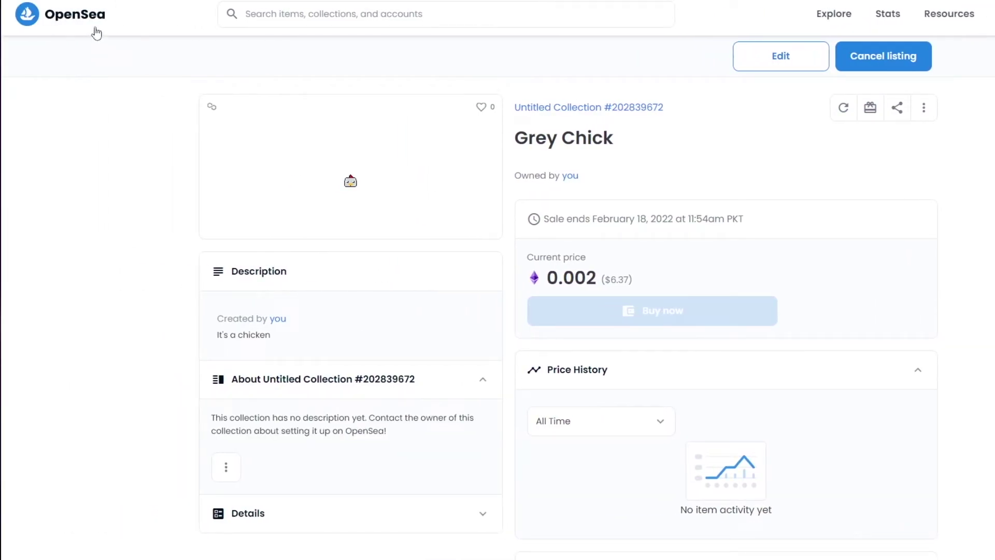
mouse_move(836, 24)
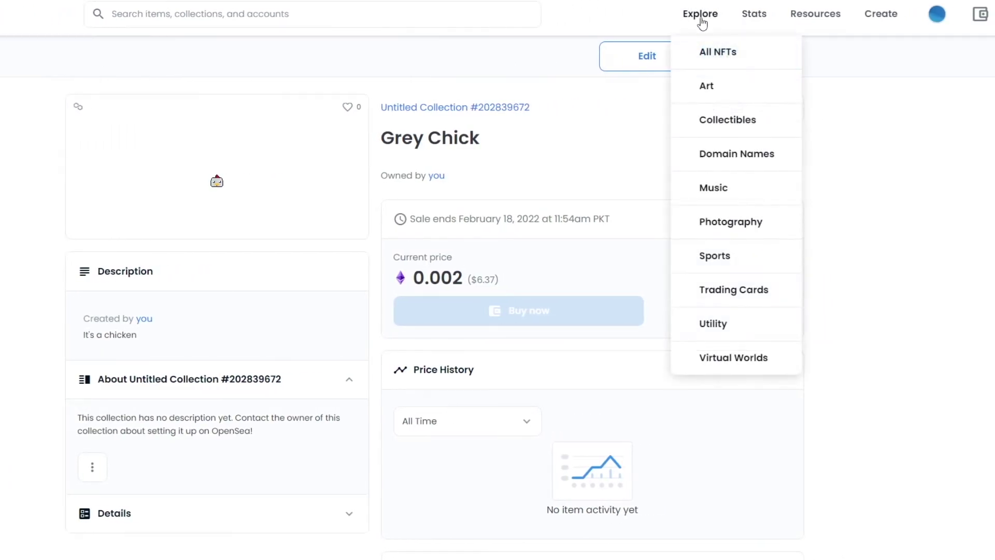
left_click(700, 14)
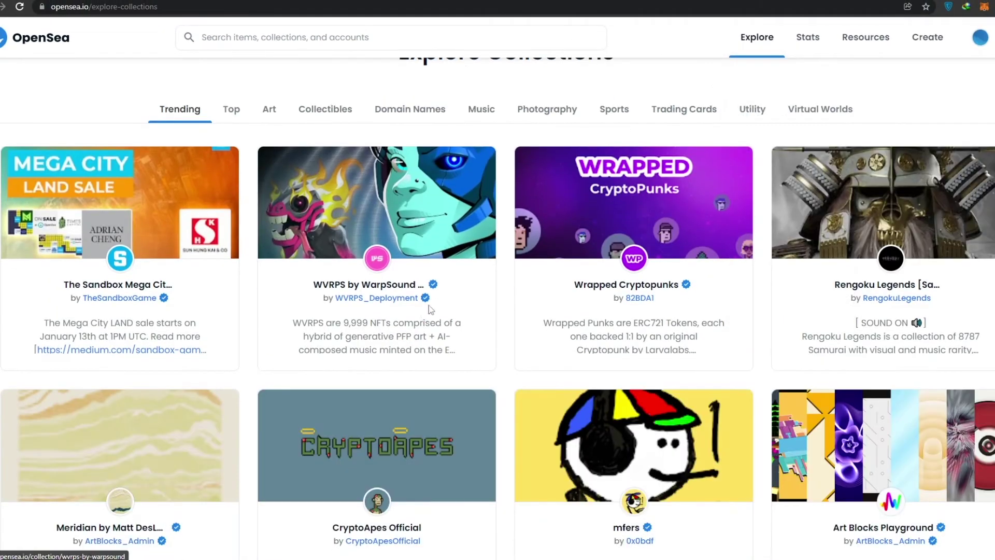
left_click(707, 85)
mouse_move(756, 38)
left_click(769, 79)
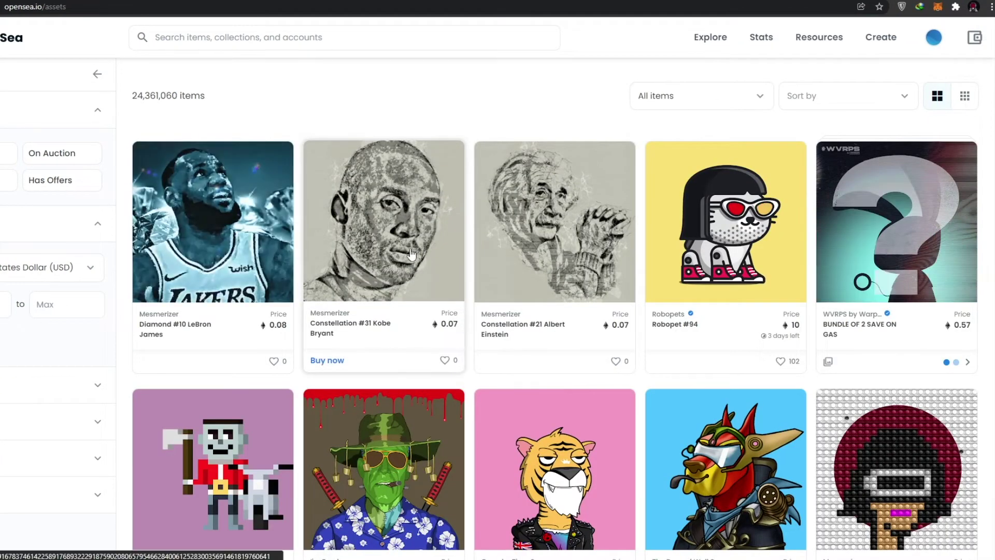
Step: Open the Constellation #31 Kobe Bryant item, view its purchase checkout, and close the checkout without buying
left_click(412, 253)
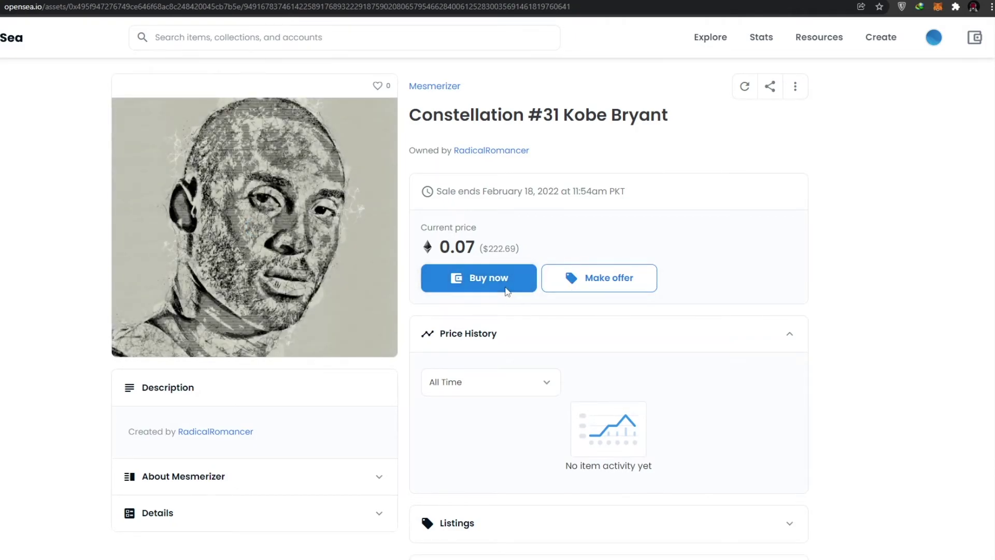
left_click(506, 288)
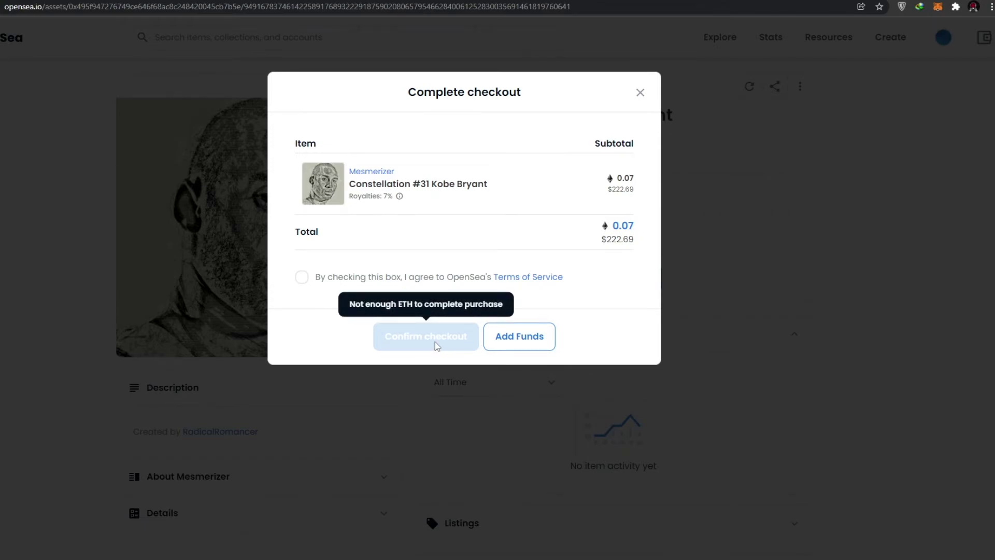
left_click(639, 93)
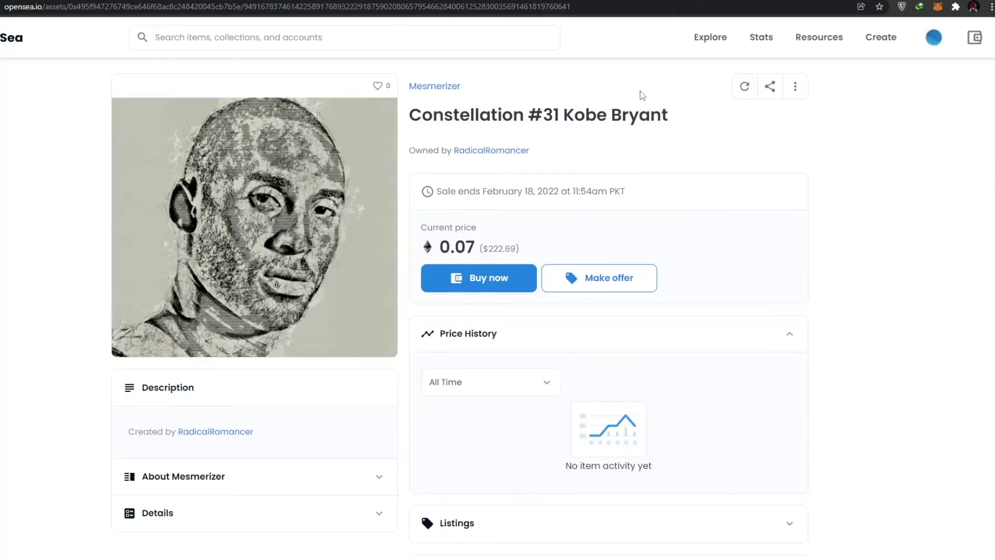
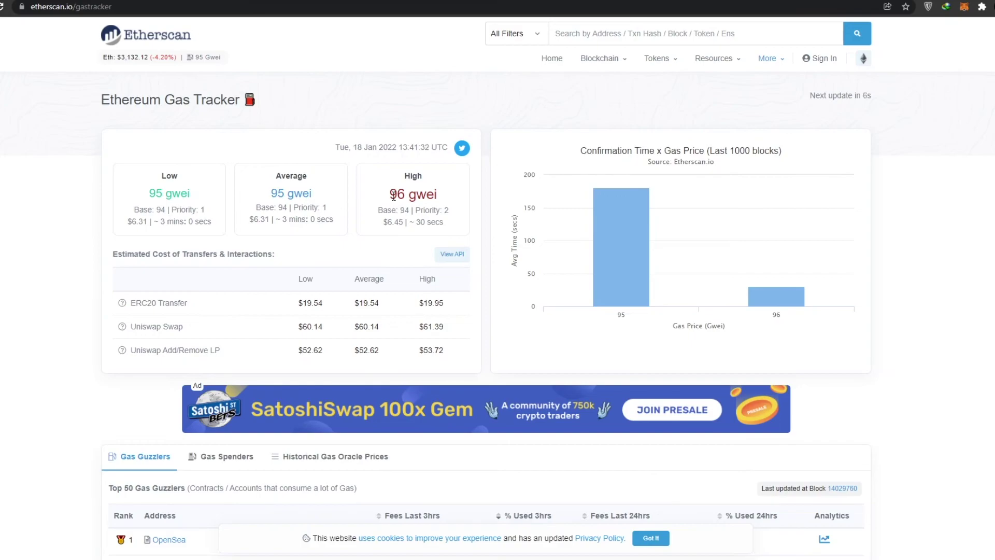
Step: On Etherscan's Ethereum Gas Tracker, examine the high-priority gas price along with its dollar cost and confirmation time
left_click_drag(390, 195, 405, 227)
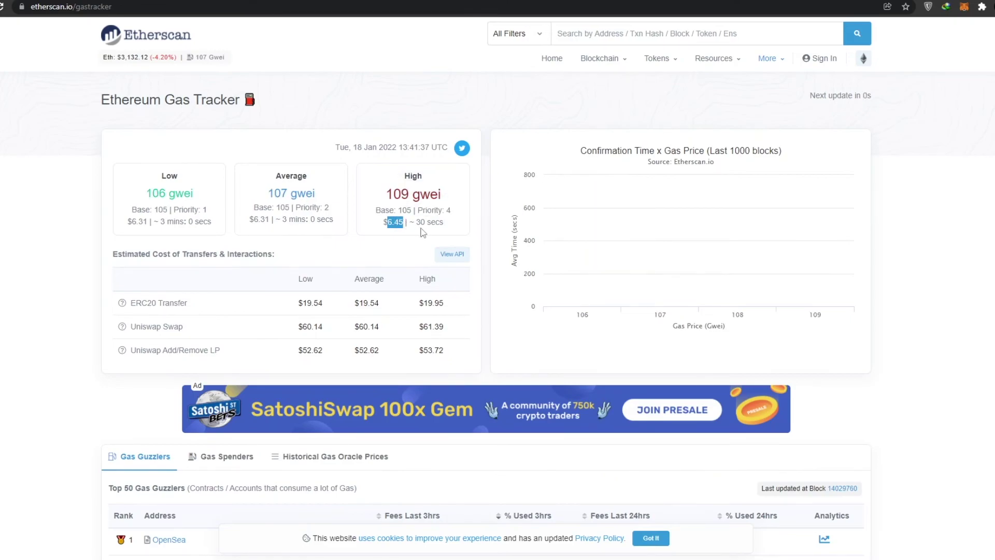
left_click_drag(417, 222, 445, 226)
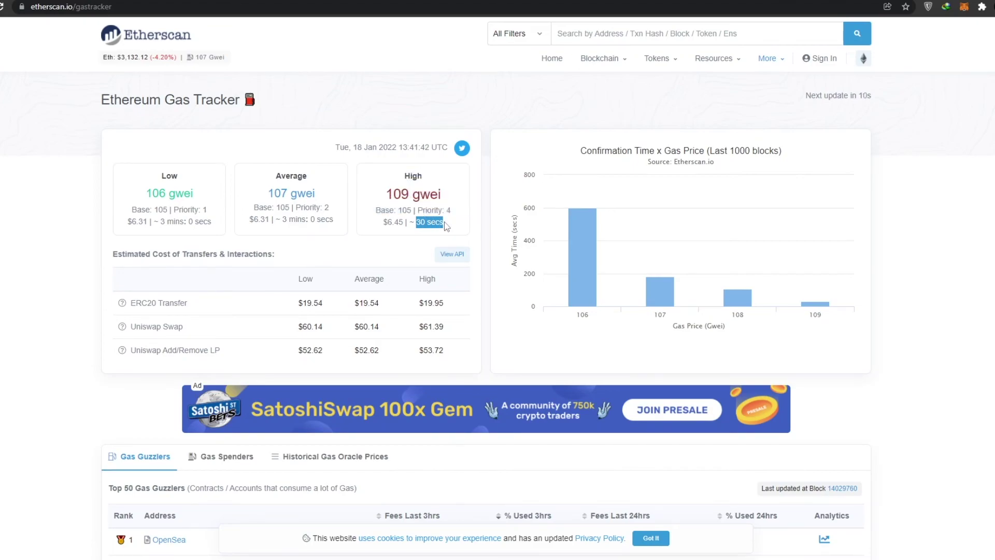
left_click(466, 226)
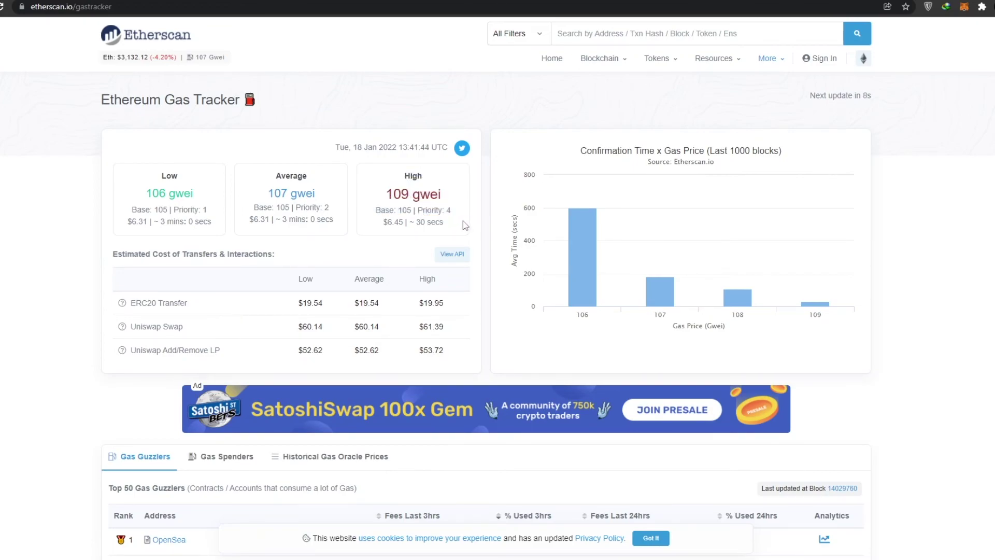
left_click_drag(393, 193, 441, 200)
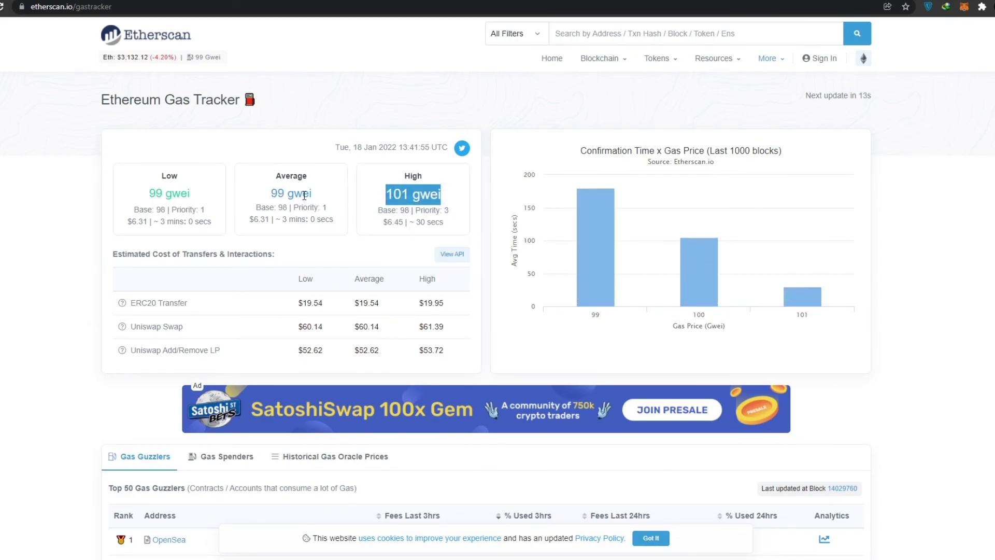
left_click(453, 189)
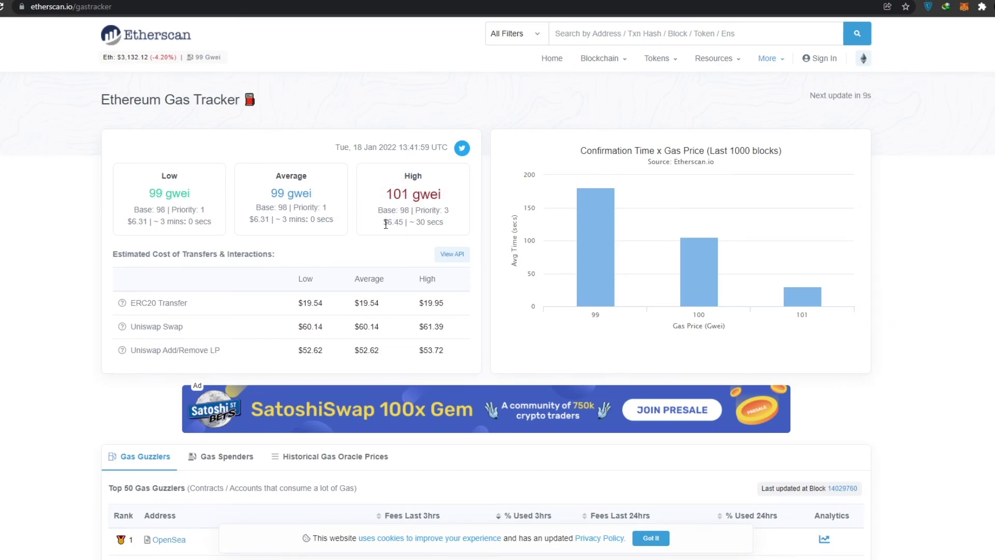
left_click_drag(388, 222, 403, 221)
left_click_drag(425, 327, 492, 358)
left_click(492, 357)
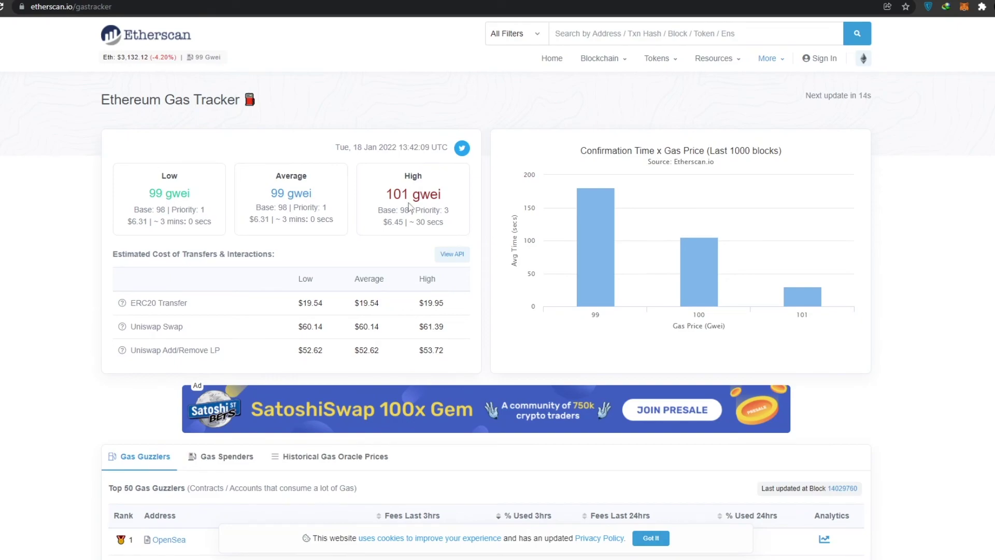